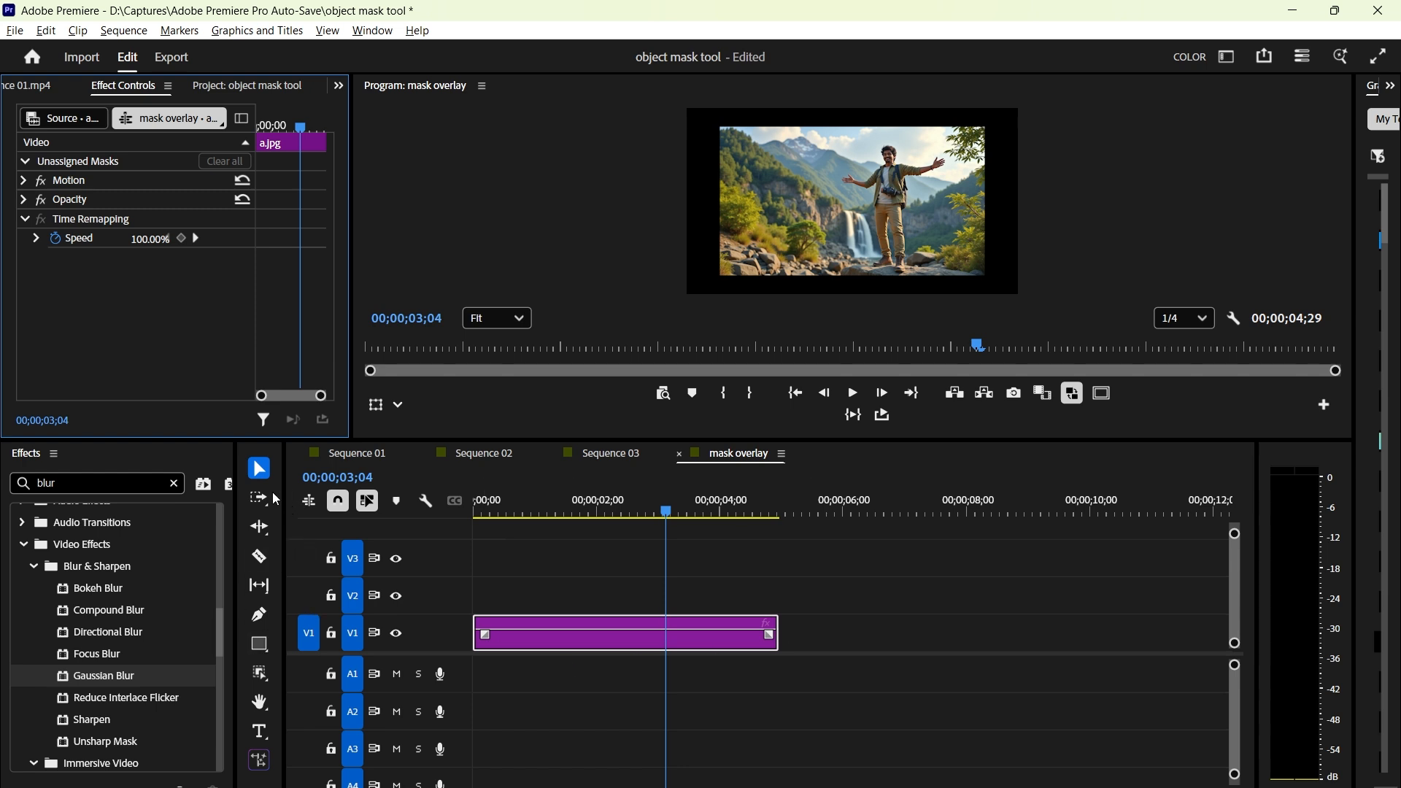
Step: Activate the Object Mask tool and maximize the Program monitor showing the man at the waterfall
{"action": "left_click", "coordinate": [261, 675]}
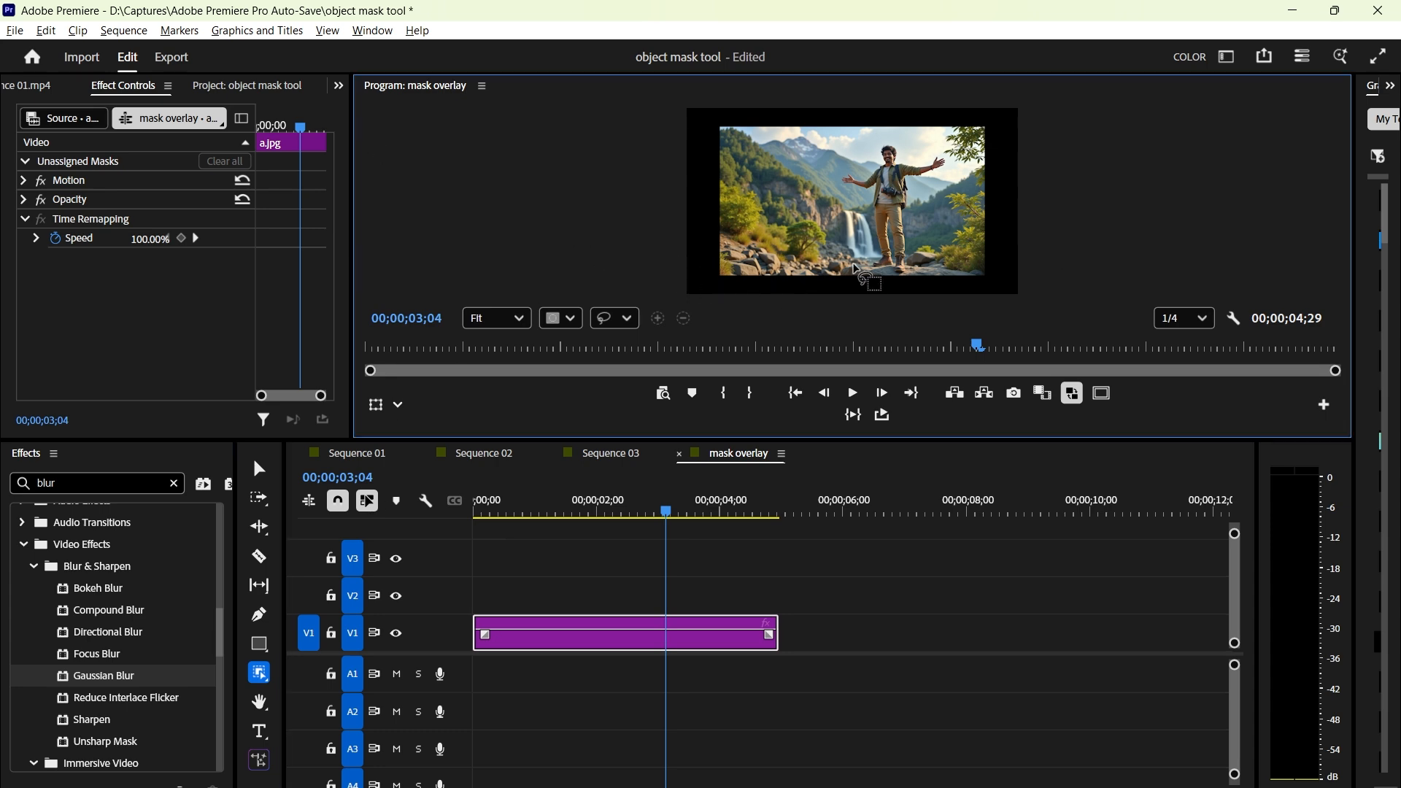
{"action": "key", "text": "grave"}
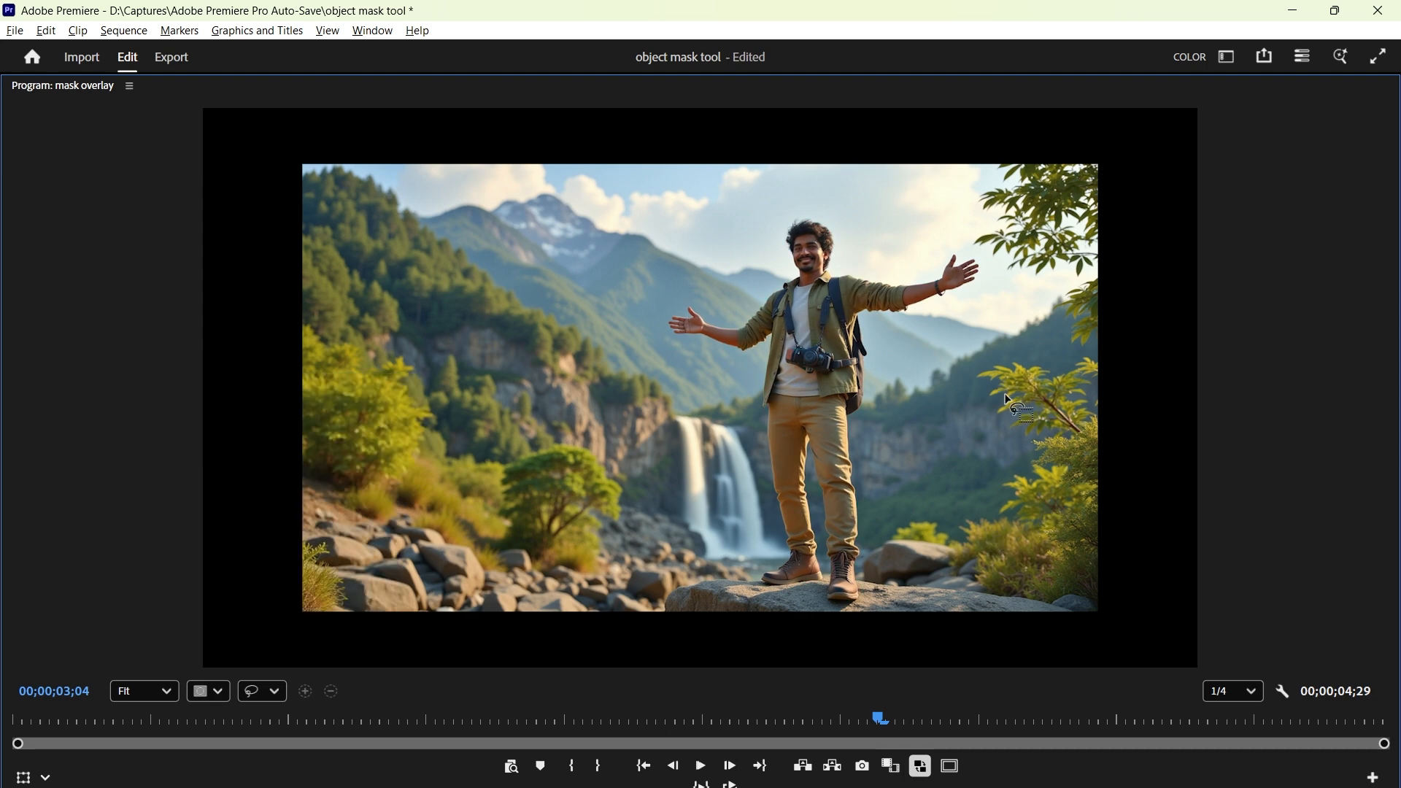
{"action": "left_click", "coordinate": [277, 693]}
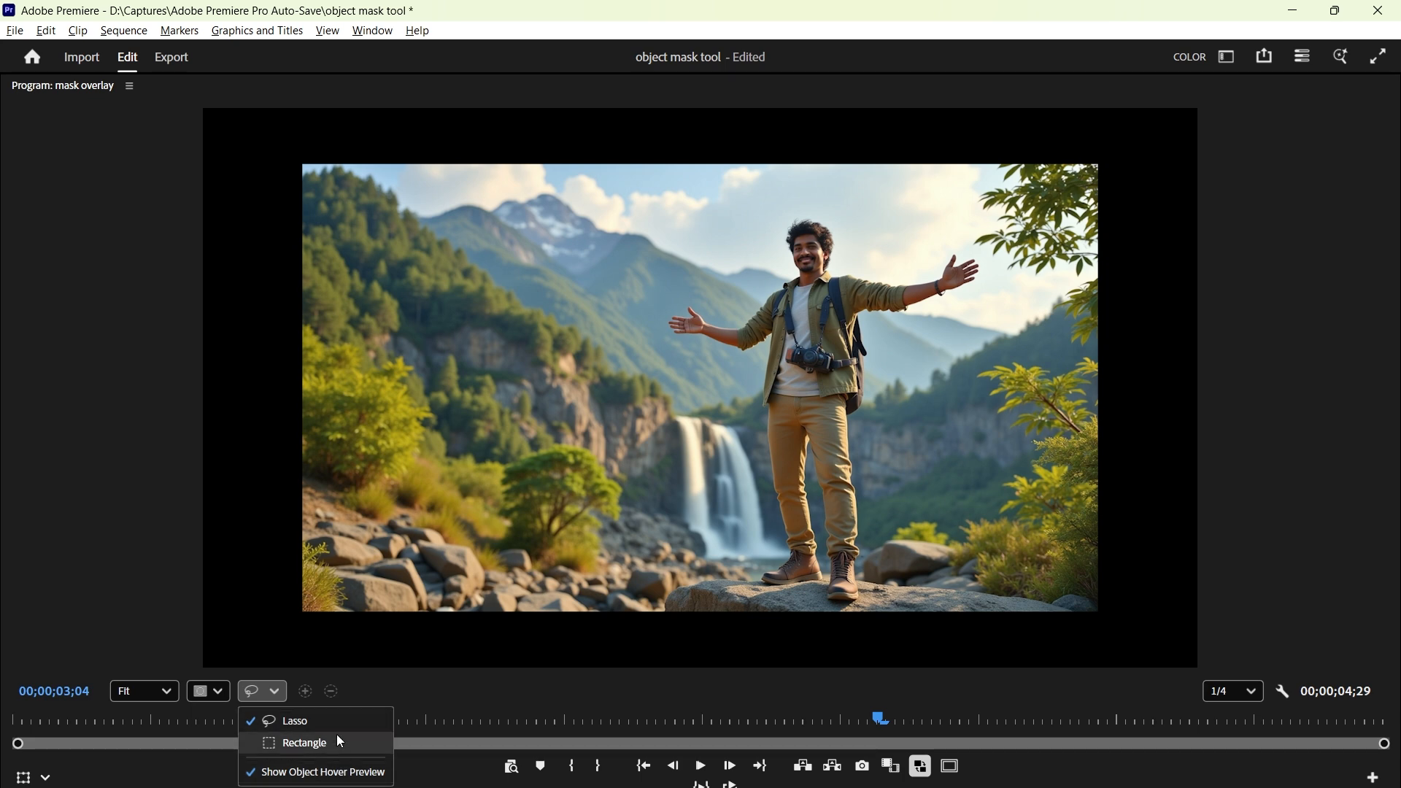
{"action": "left_click", "coordinate": [399, 640]}
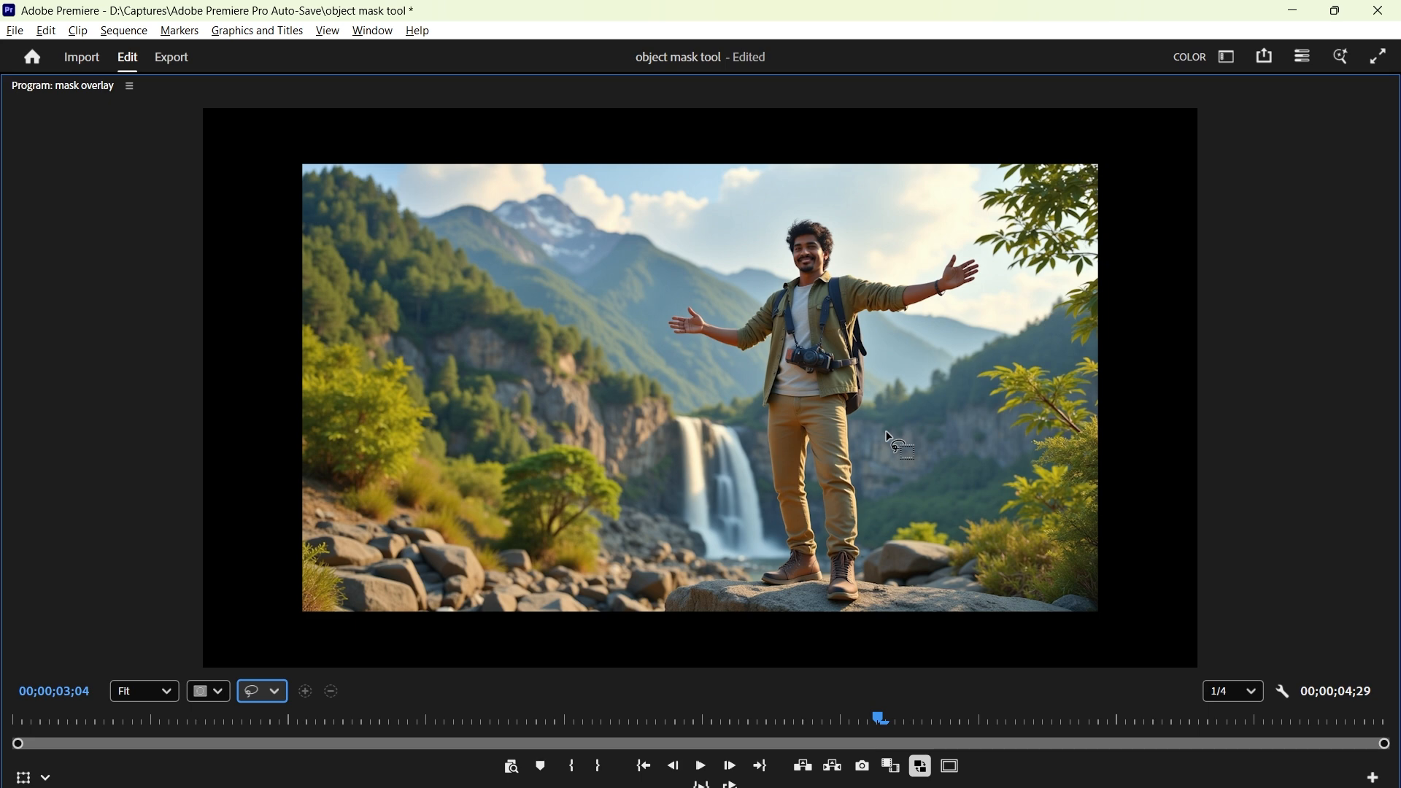
Step: Mask the man by drawing a Lasso selection around him in Add to object mode
{"action": "left_click", "coordinate": [305, 691]}
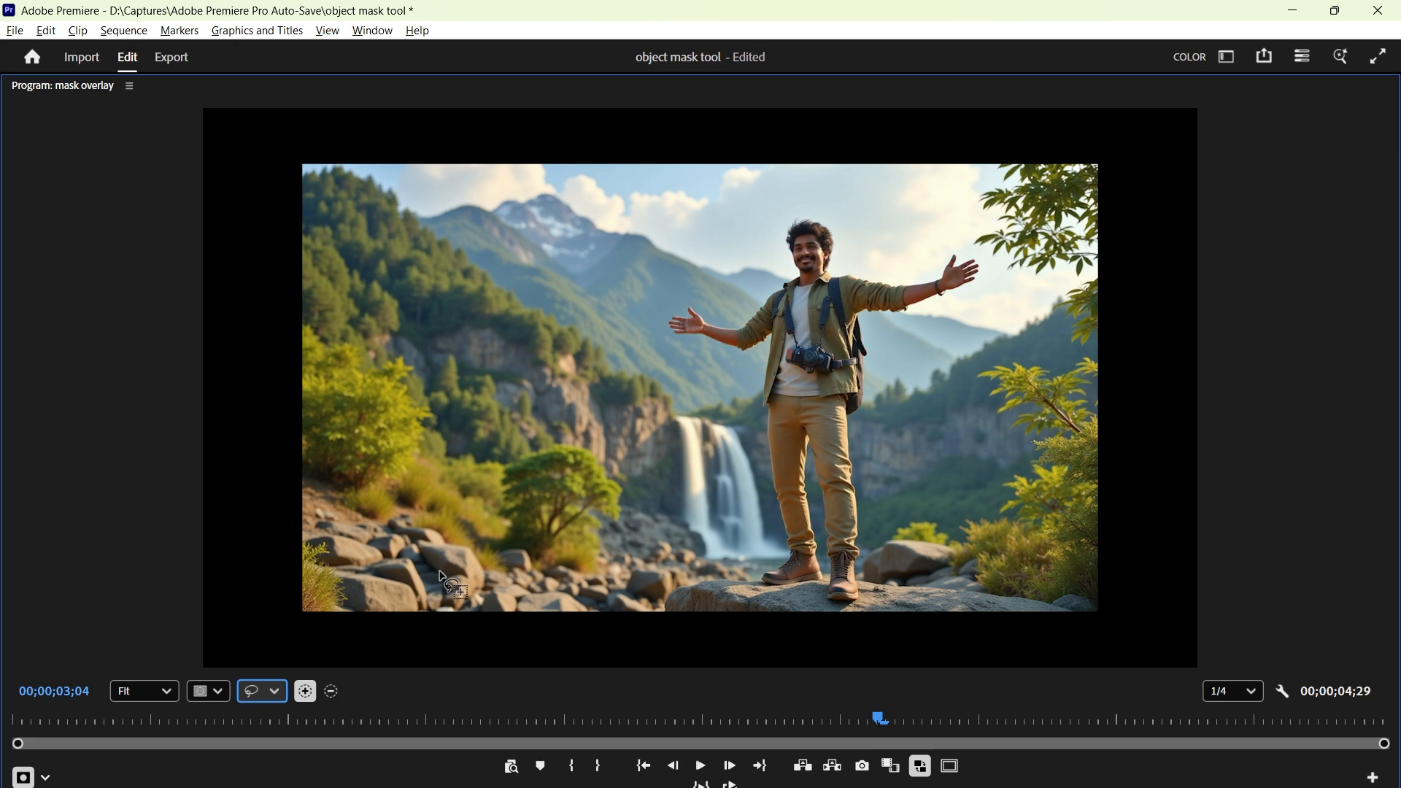
{"action": "left_click", "coordinate": [275, 695]}
{"action": "left_click", "coordinate": [292, 720]}
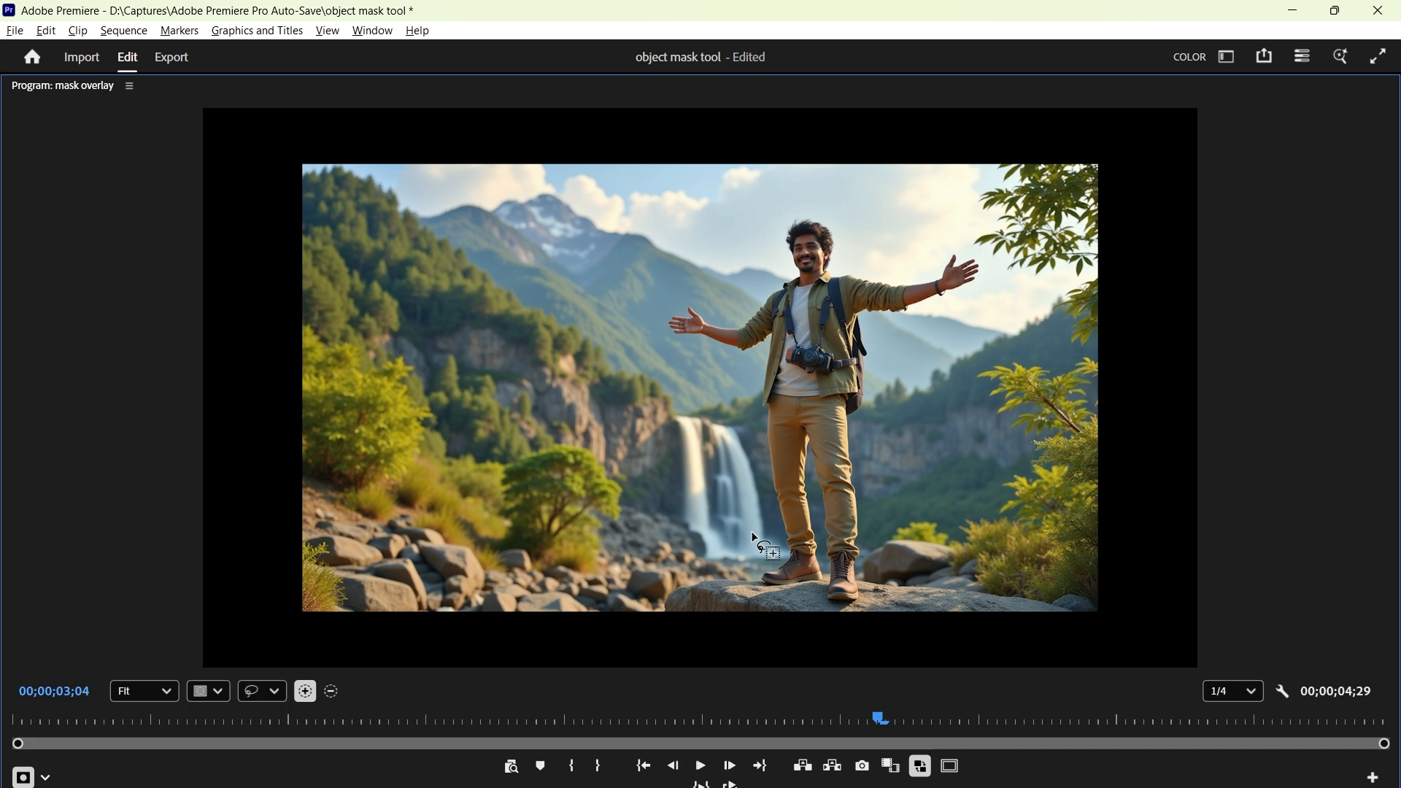
{"action": "mouse_move", "coordinate": [751, 533]}
{"action": "left_mouse_down"}
{"action": "mouse_move", "coordinate": [736, 376]}
{"action": "mouse_move", "coordinate": [627, 311]}
{"action": "mouse_move", "coordinate": [666, 290]}
{"action": "mouse_move", "coordinate": [766, 296]}
{"action": "mouse_move", "coordinate": [773, 227]}
{"action": "mouse_move", "coordinate": [791, 211]}
{"action": "mouse_move", "coordinate": [844, 215]}
{"action": "mouse_move", "coordinate": [861, 259]}
{"action": "mouse_move", "coordinate": [975, 246]}
{"action": "mouse_move", "coordinate": [994, 269]}
{"action": "mouse_move", "coordinate": [980, 312]}
{"action": "mouse_move", "coordinate": [873, 359]}
{"action": "mouse_move", "coordinate": [880, 600]}
{"action": "mouse_move", "coordinate": [865, 612]}
{"action": "mouse_move", "coordinate": [807, 599]}
{"action": "mouse_move", "coordinate": [751, 534]}
{"action": "left_mouse_up"}
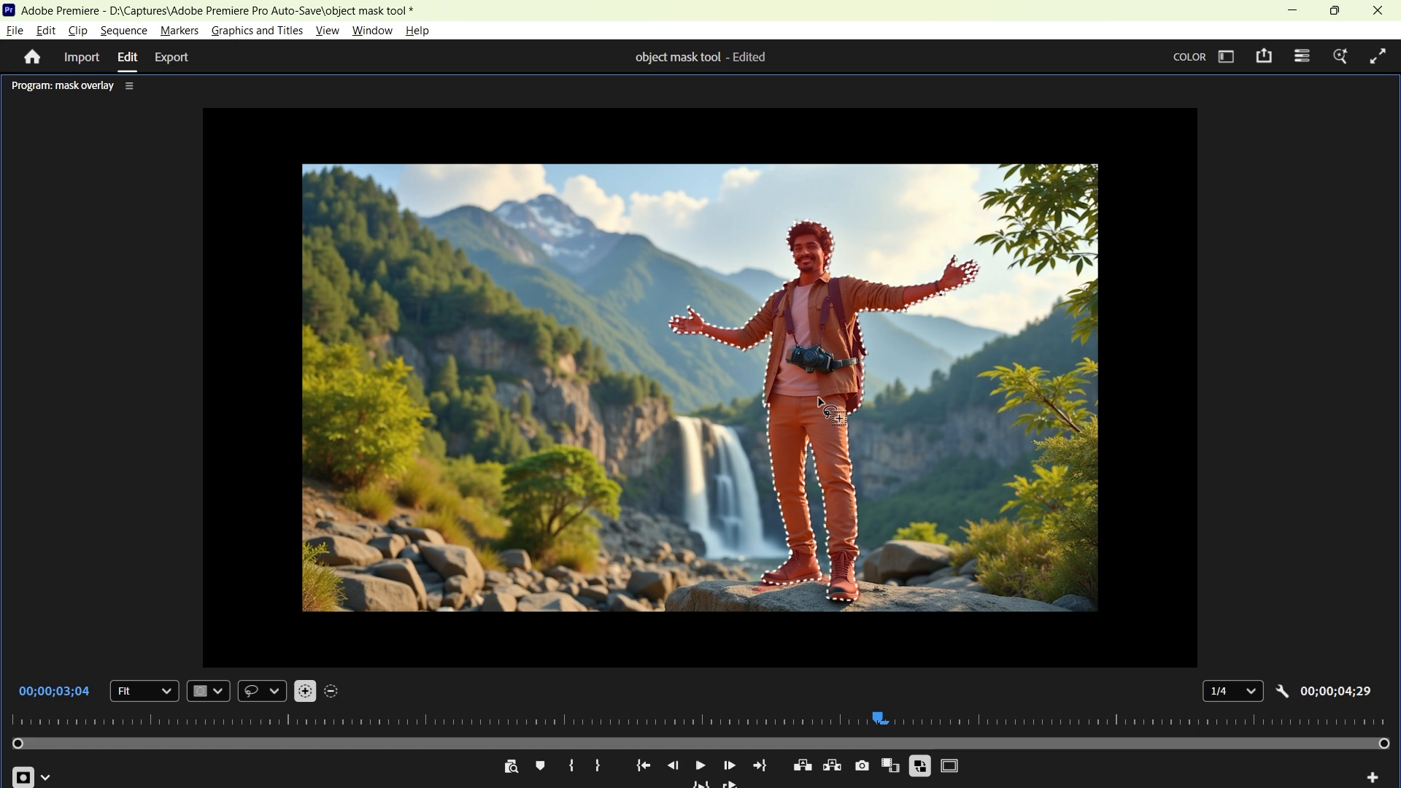
Step: Change the object selection mode to Rectangle and draw a rectangle enclosing the whole man
{"action": "left_click", "coordinate": [274, 691]}
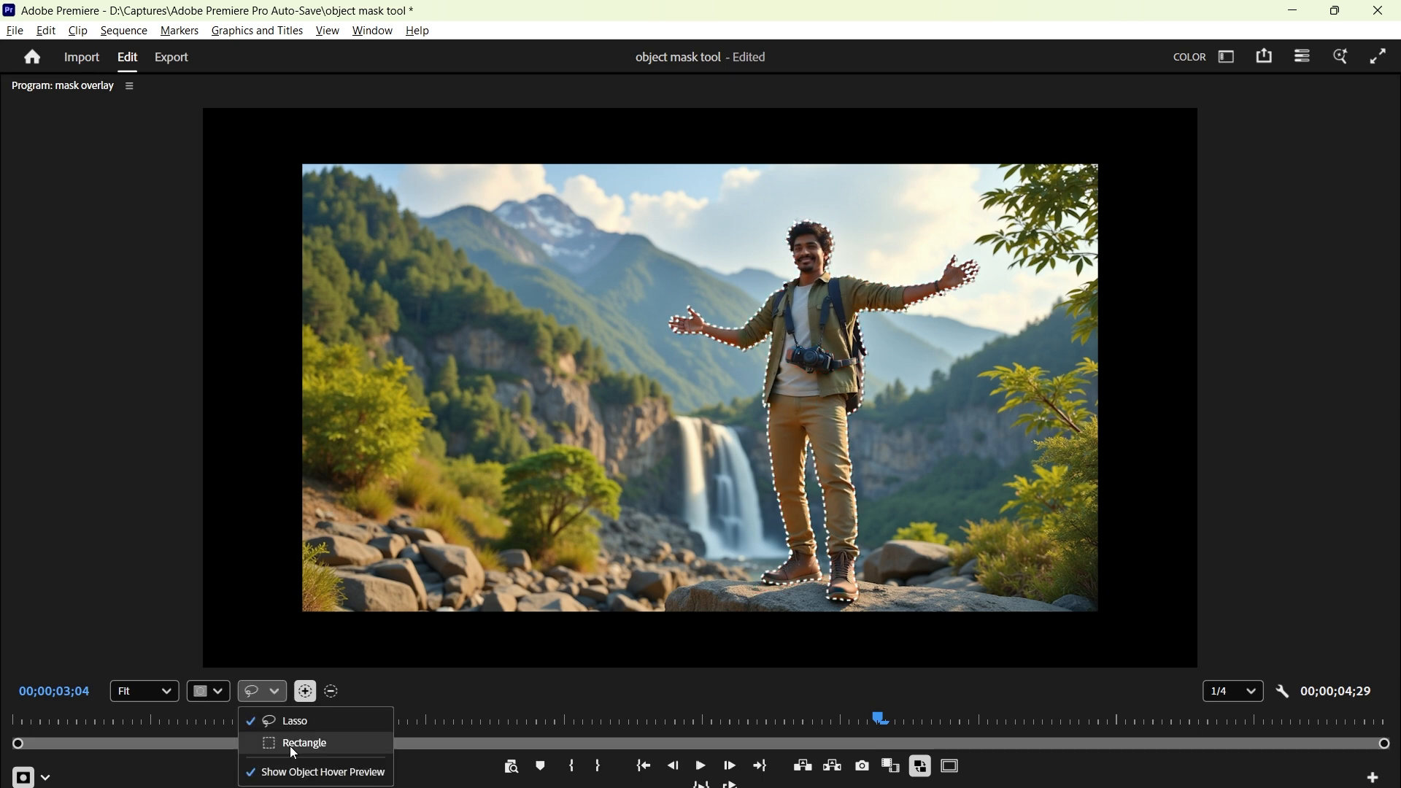
{"action": "left_click", "coordinate": [291, 746]}
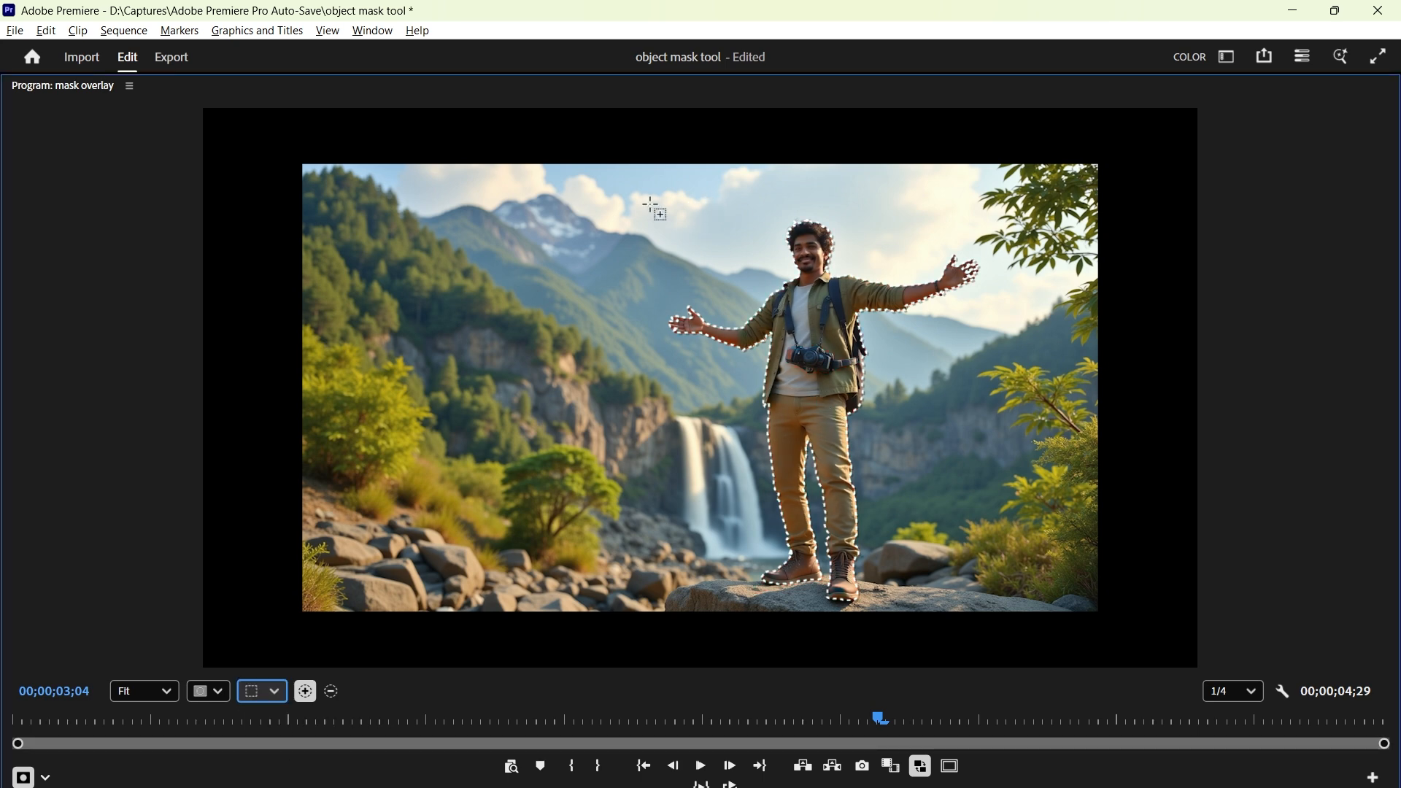
{"action": "left_click_drag", "start_coordinate": [651, 205], "coordinate": [993, 622]}
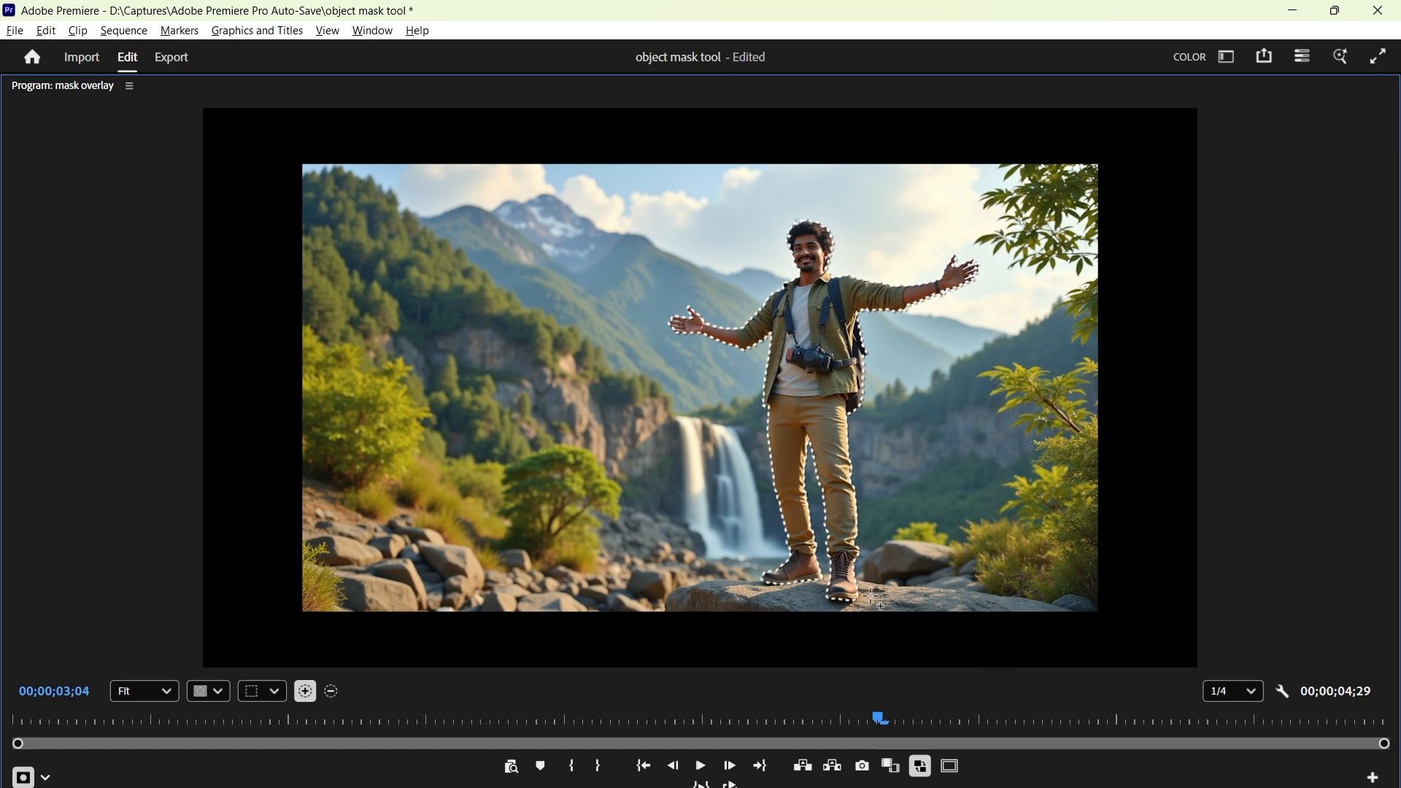
{"action": "left_click", "coordinate": [273, 691]}
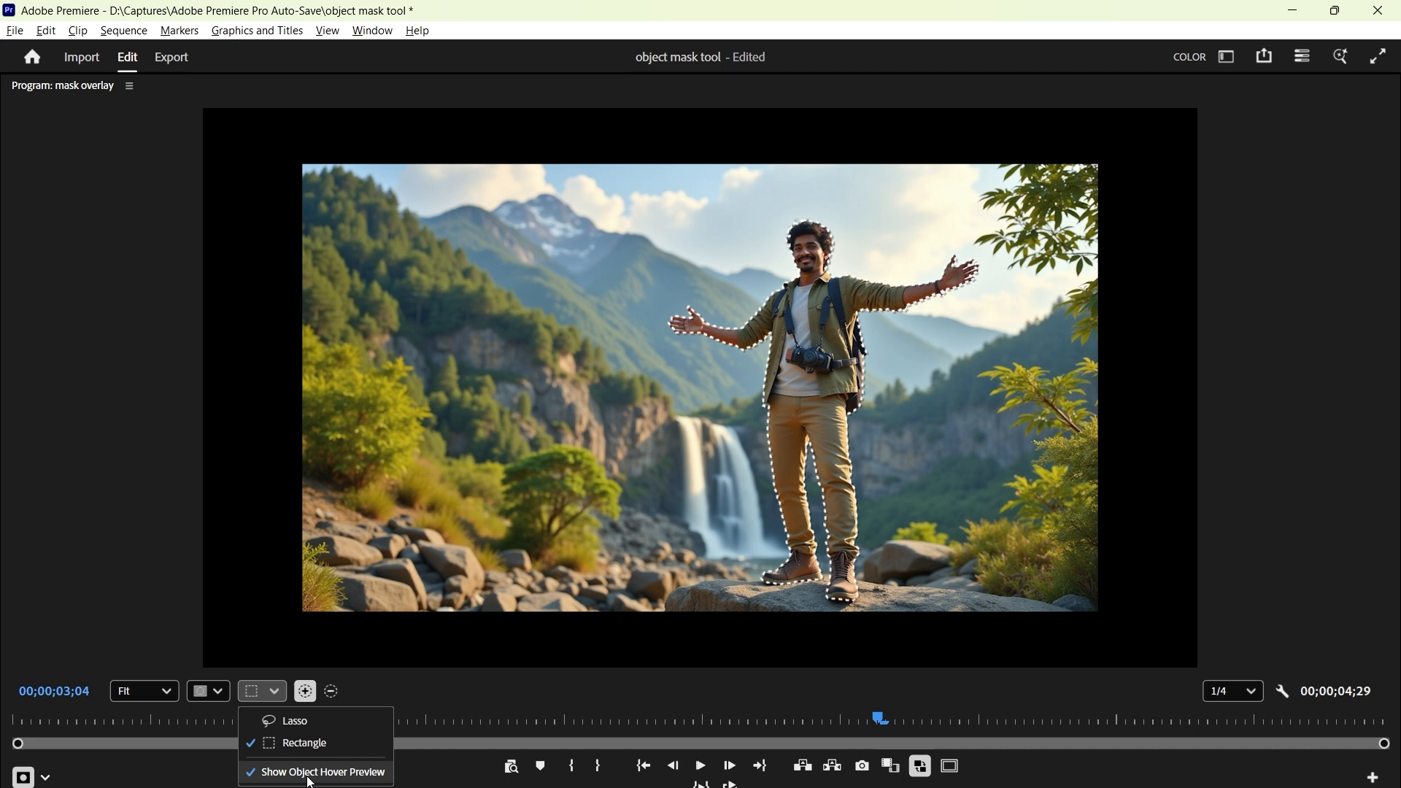
{"action": "left_click", "coordinate": [584, 486]}
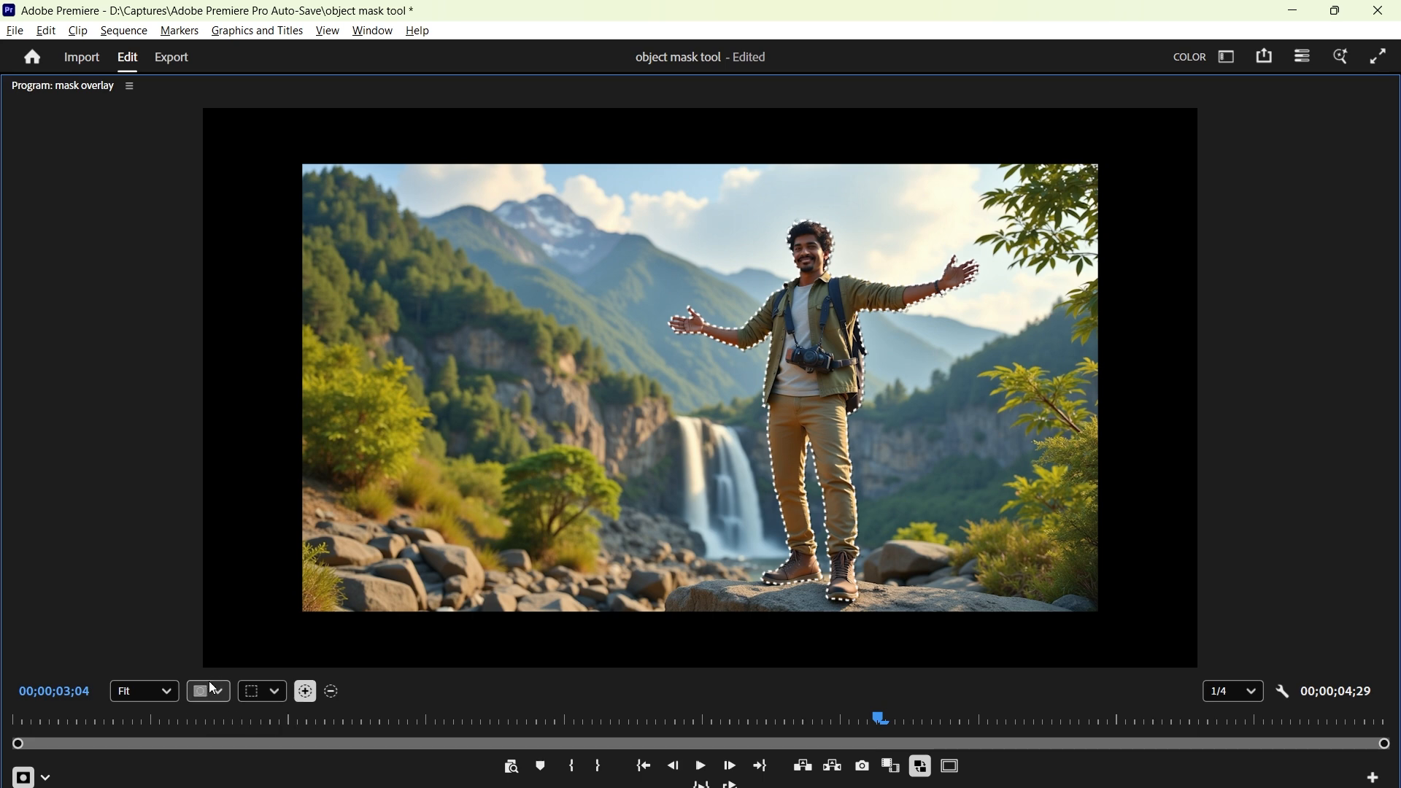
Step: Show the man's mask with the Red Overlay and switch it to the Green Overlay
{"action": "left_click", "coordinate": [219, 699]}
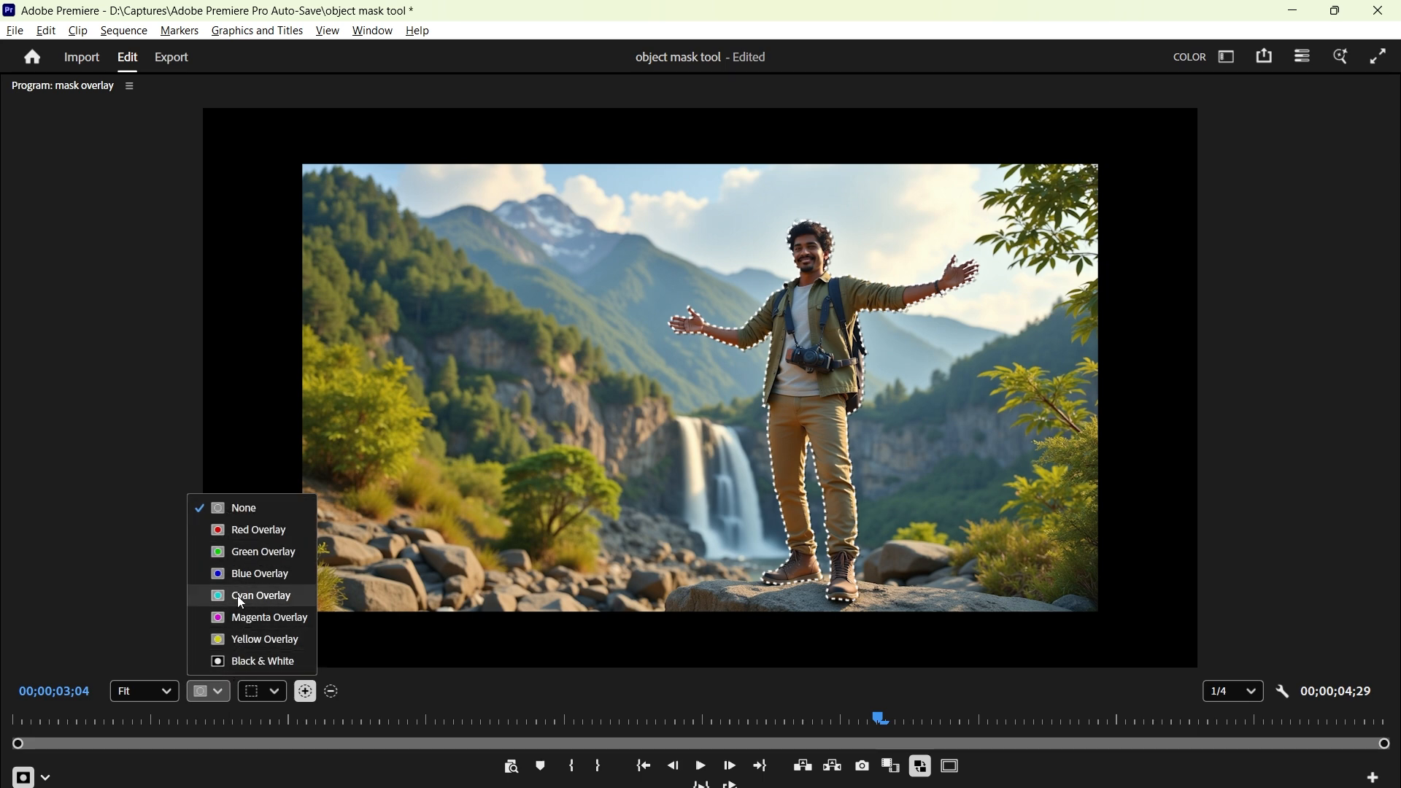
{"action": "left_click", "coordinate": [248, 531]}
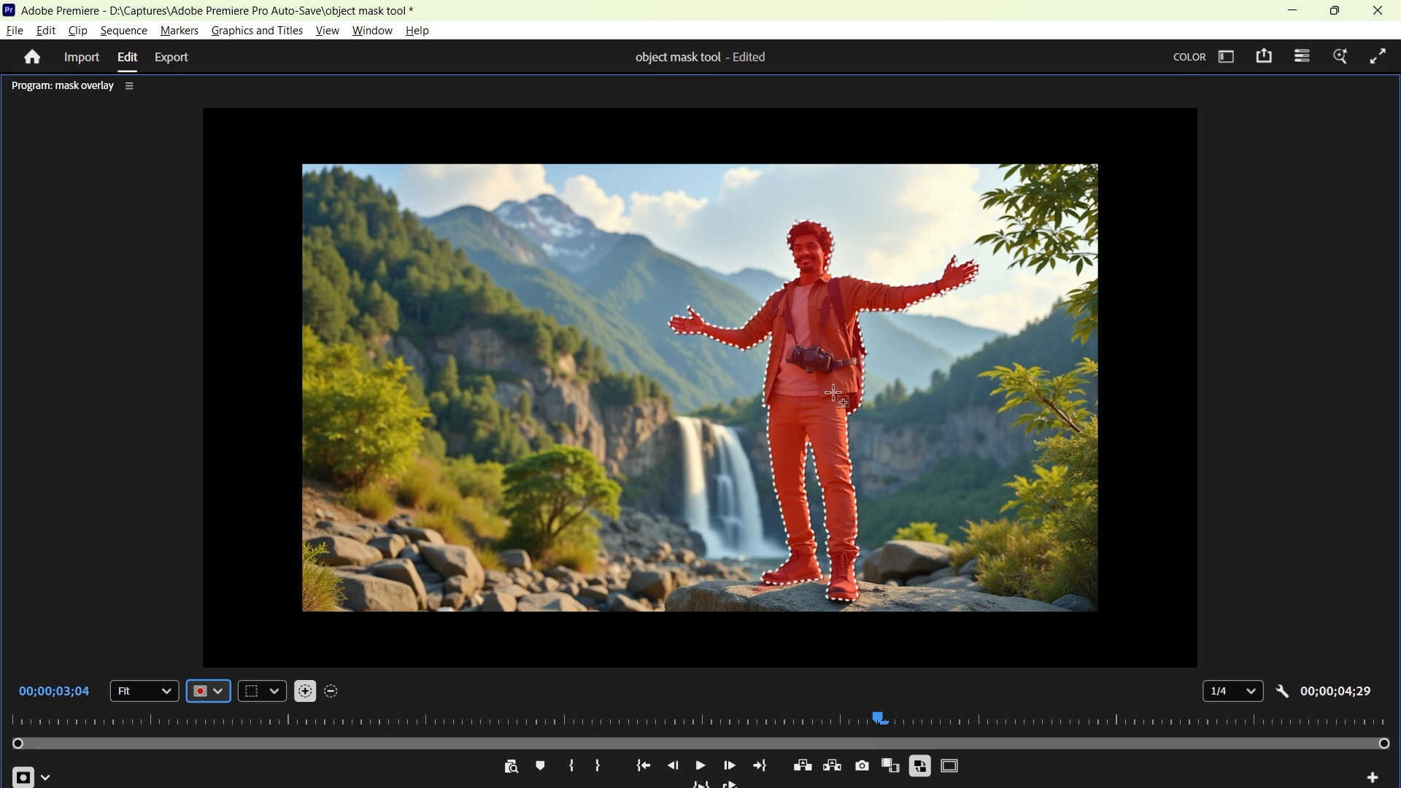
{"action": "left_click", "coordinate": [210, 691]}
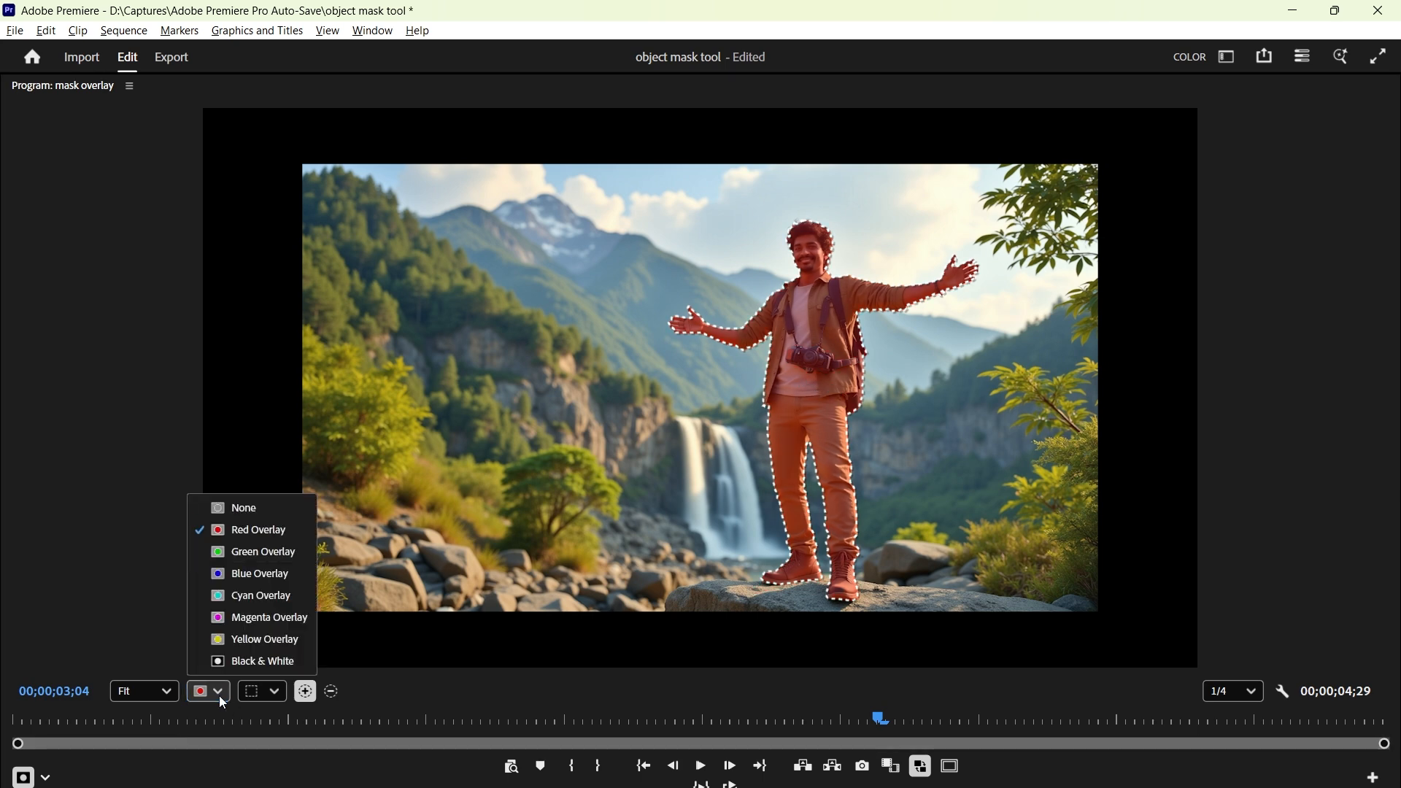
{"action": "left_click", "coordinate": [224, 554]}
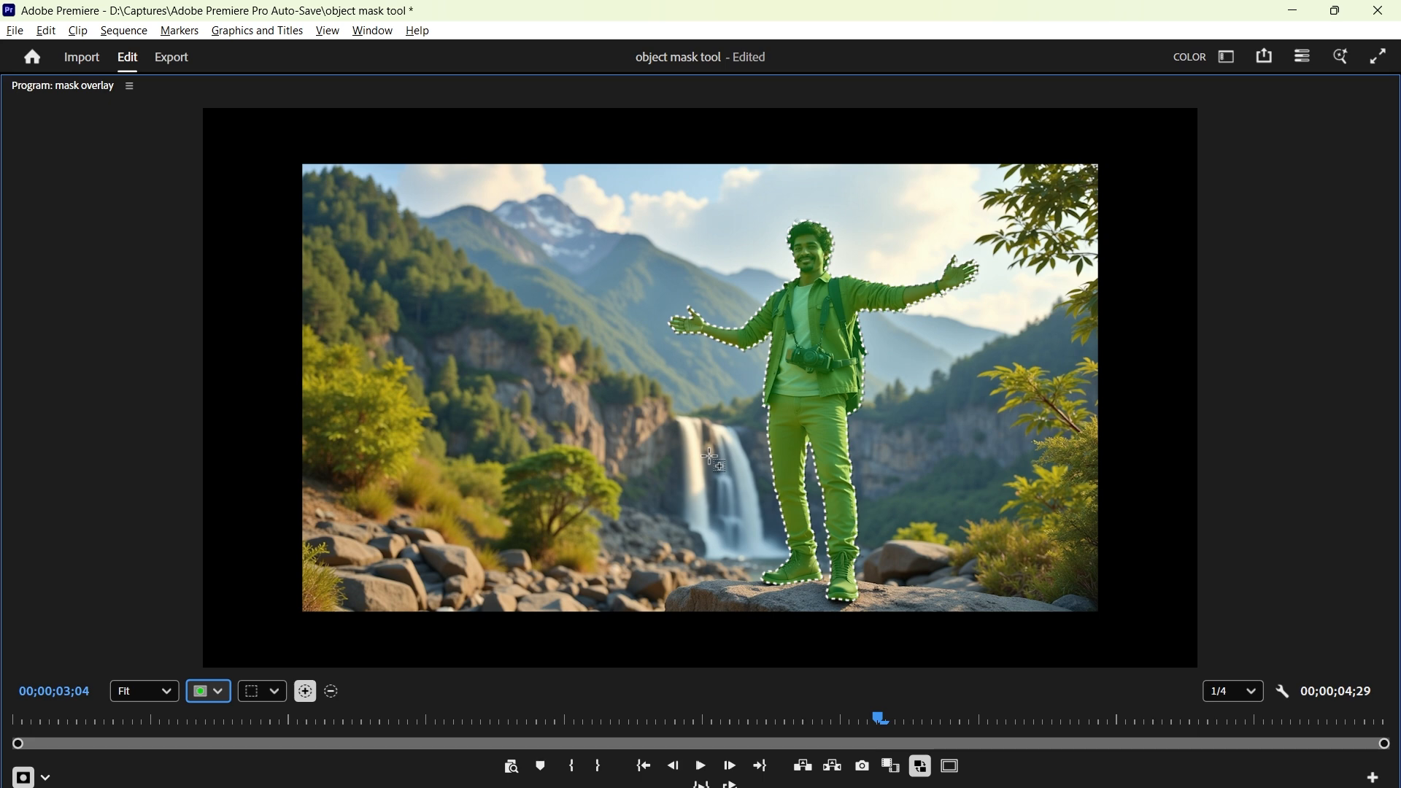
Step: Change the mask display to the Yellow Overlay, followed by the Black & White view
{"action": "left_click", "coordinate": [209, 691]}
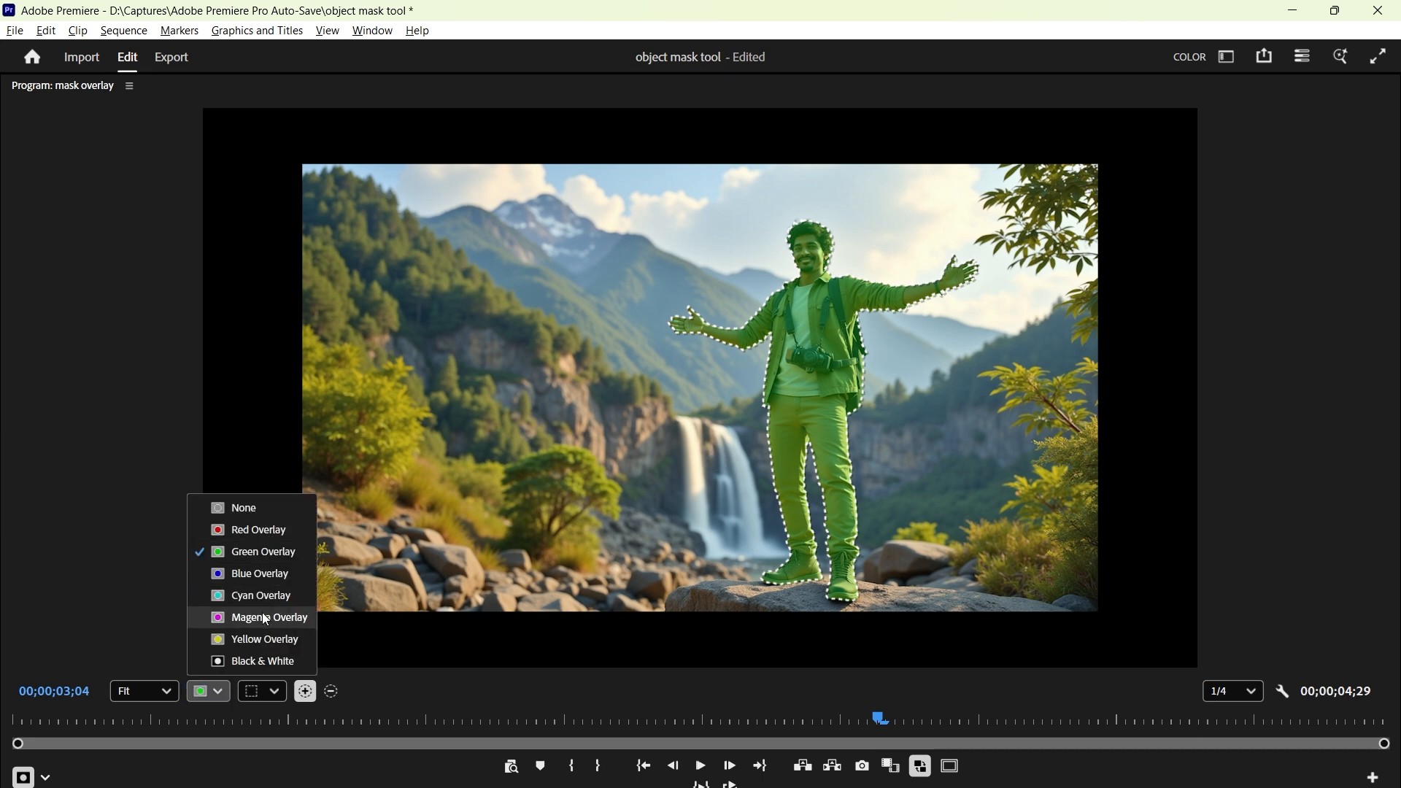
{"action": "left_click", "coordinate": [257, 641]}
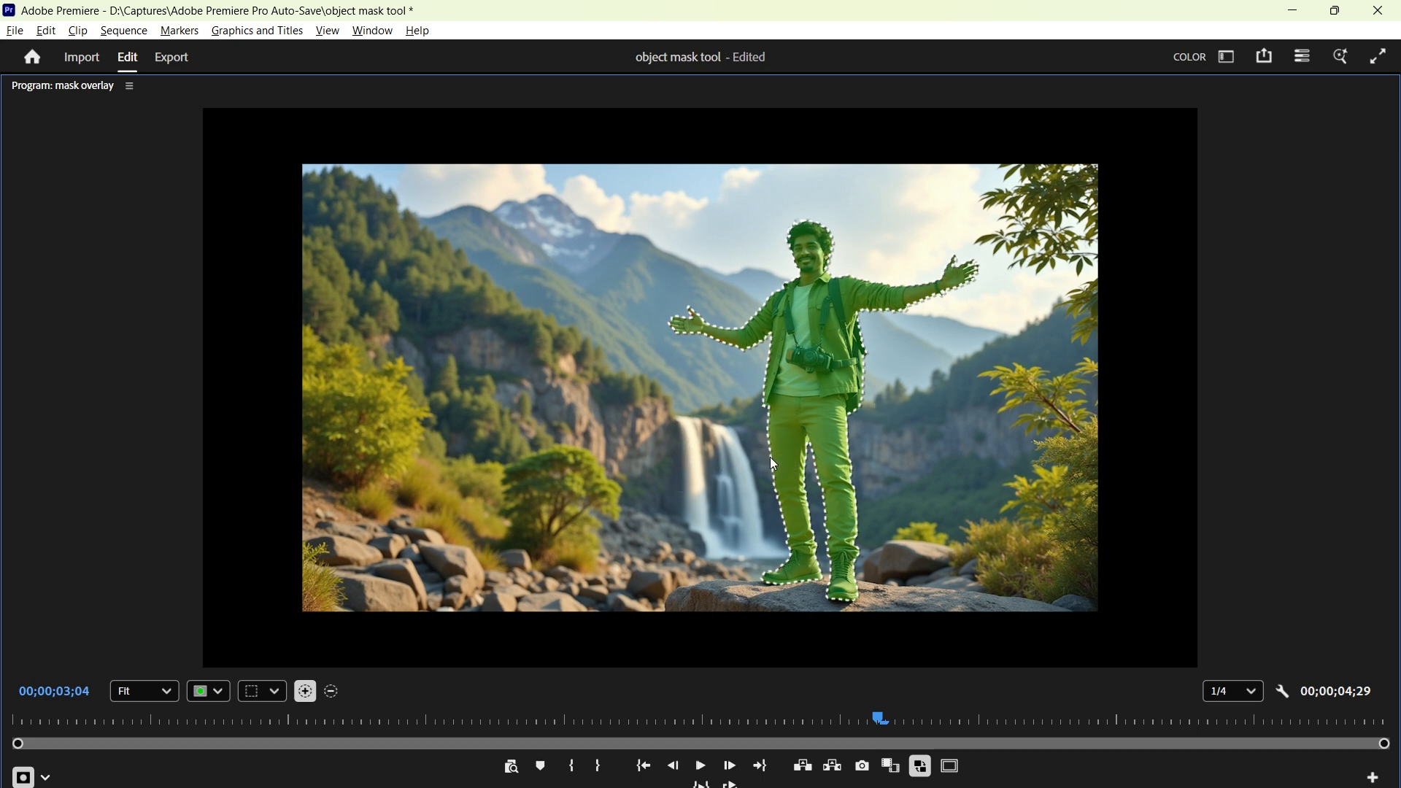
{"action": "left_click", "coordinate": [208, 692]}
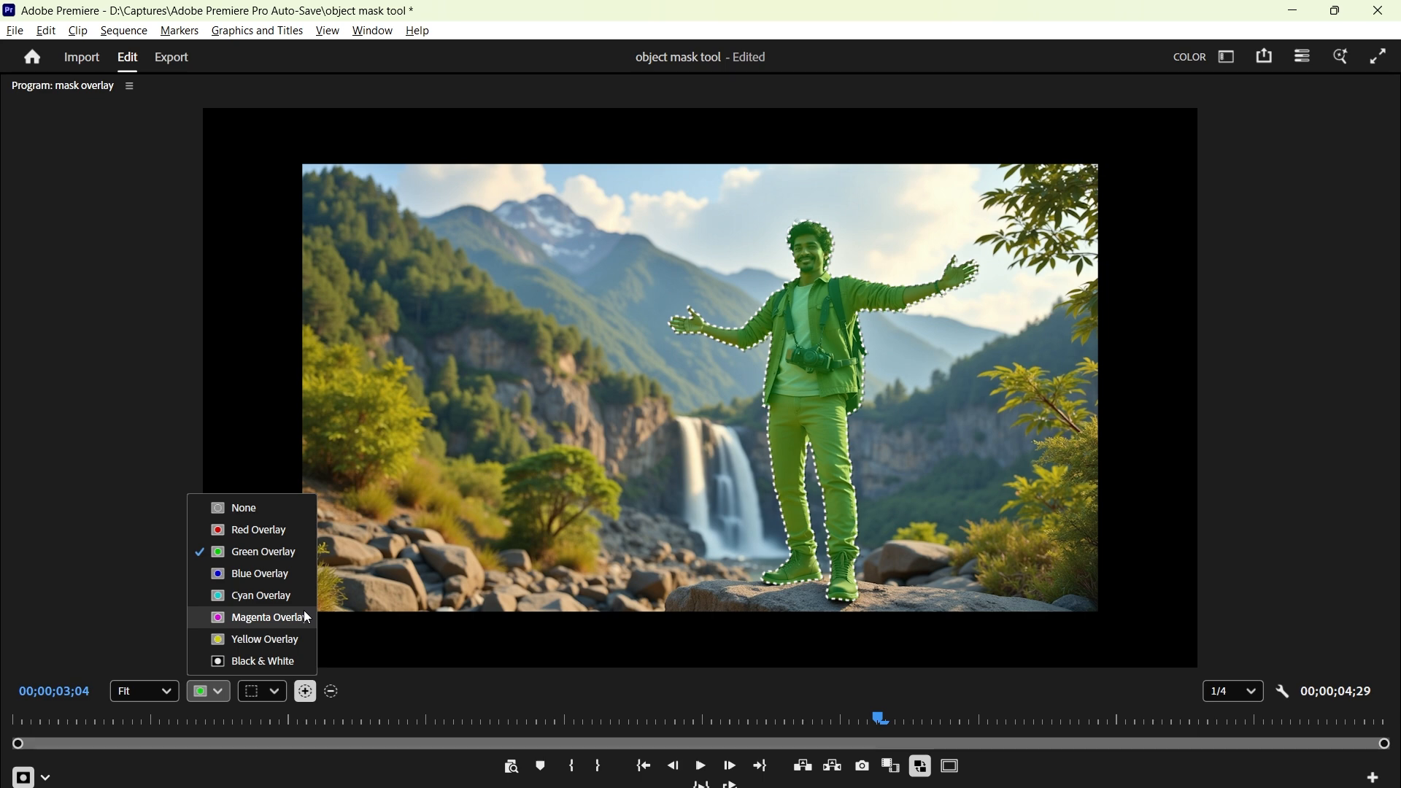
{"action": "left_click", "coordinate": [263, 639]}
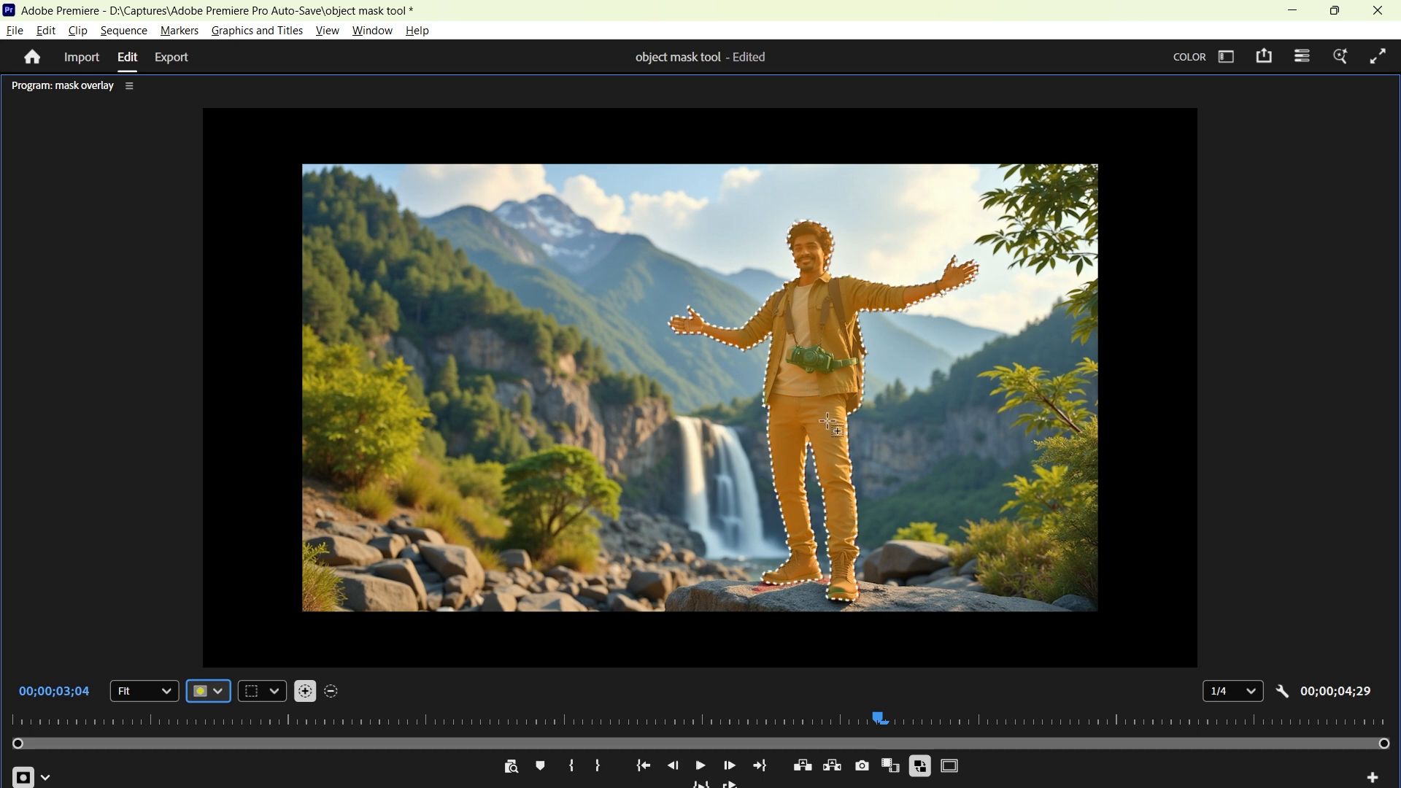
{"action": "left_click", "coordinate": [210, 693]}
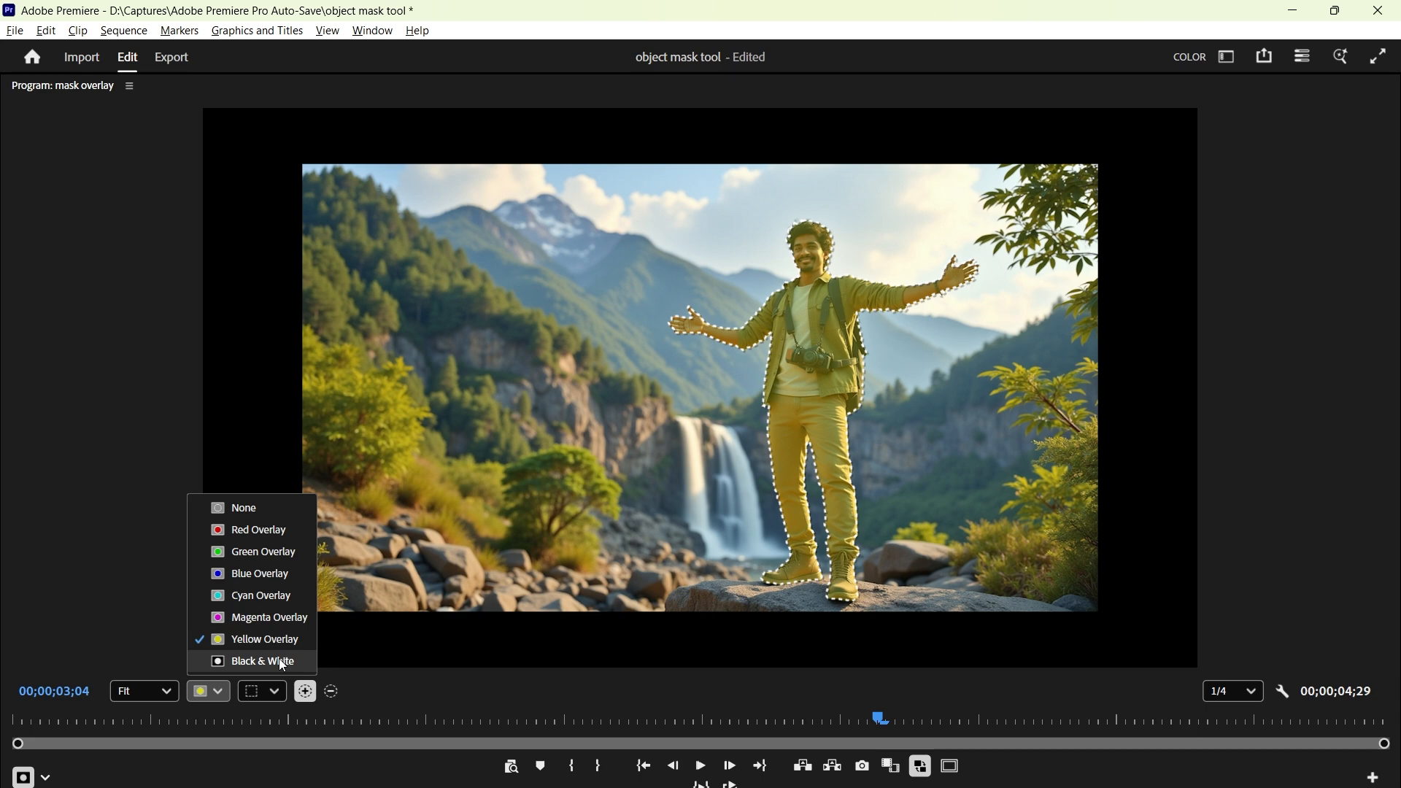
{"action": "left_click", "coordinate": [260, 661]}
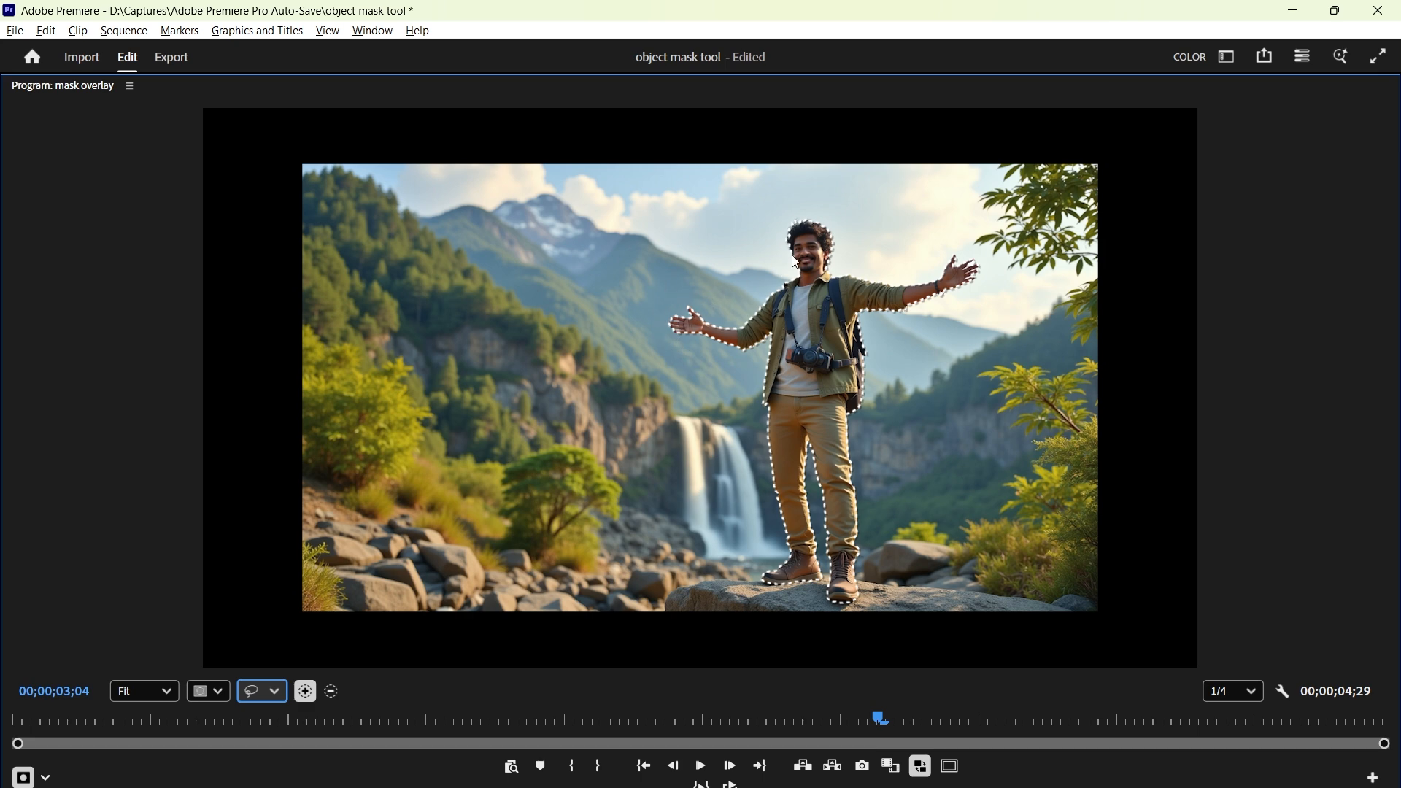
Step: Subtract the man's outstretched arm on the waterfall side from the mask using the Lasso
{"action": "left_click", "coordinate": [335, 693]}
{"action": "left_click", "coordinate": [274, 699]}
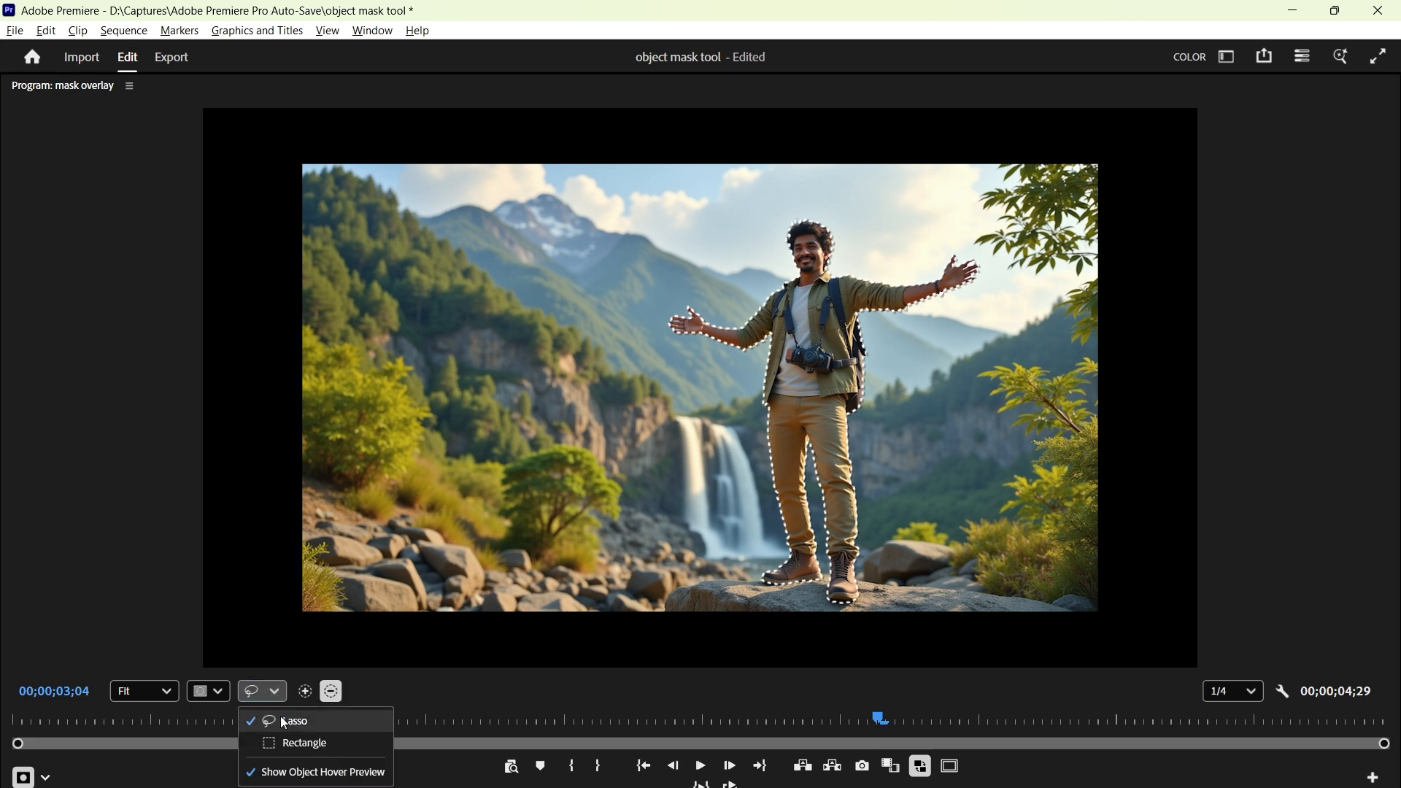
{"action": "left_click", "coordinate": [281, 716]}
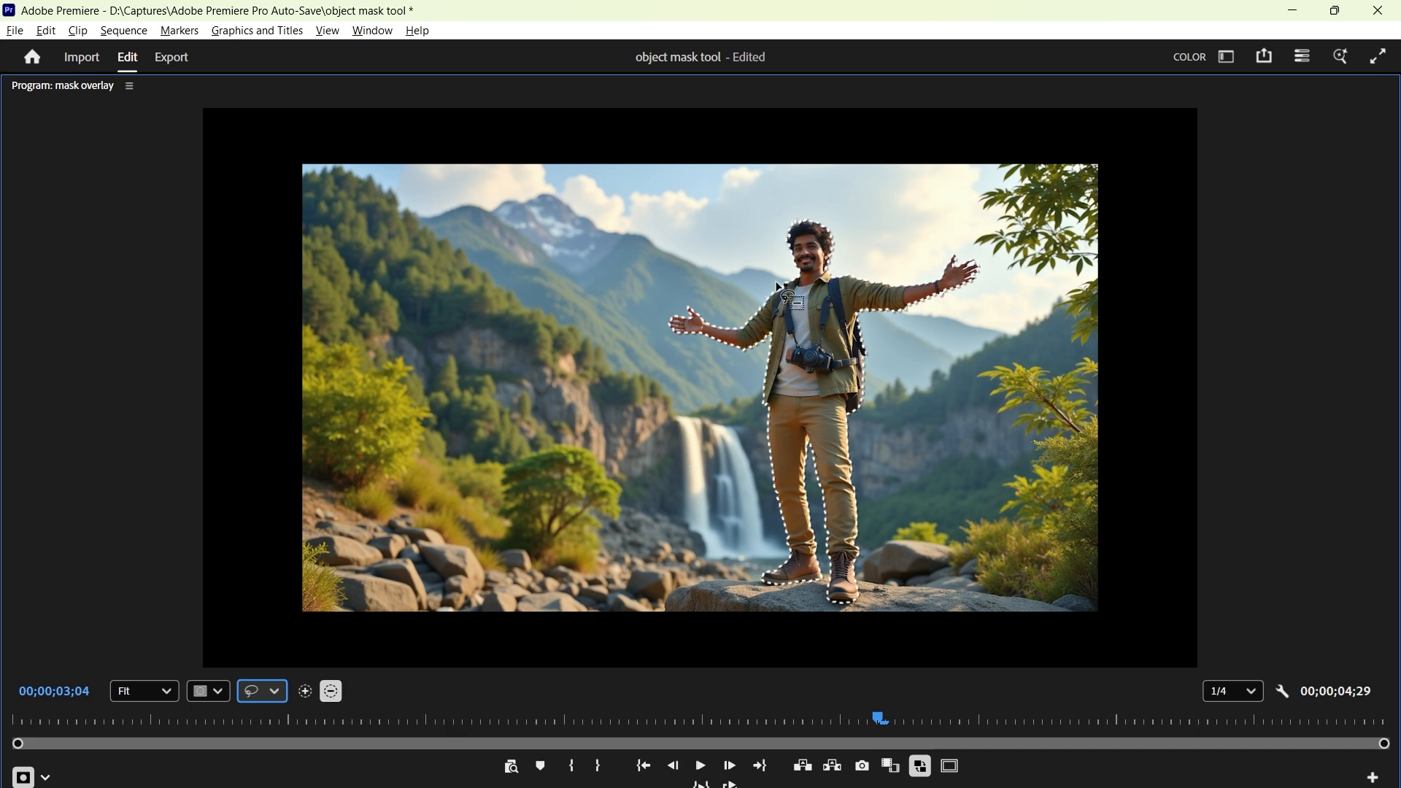
{"action": "mouse_move", "coordinate": [774, 277]}
{"action": "left_mouse_down"}
{"action": "mouse_move", "coordinate": [672, 290]}
{"action": "mouse_move", "coordinate": [662, 344]}
{"action": "mouse_move", "coordinate": [722, 366]}
{"action": "mouse_move", "coordinate": [755, 357]}
{"action": "mouse_move", "coordinate": [768, 280]}
{"action": "left_mouse_up"}
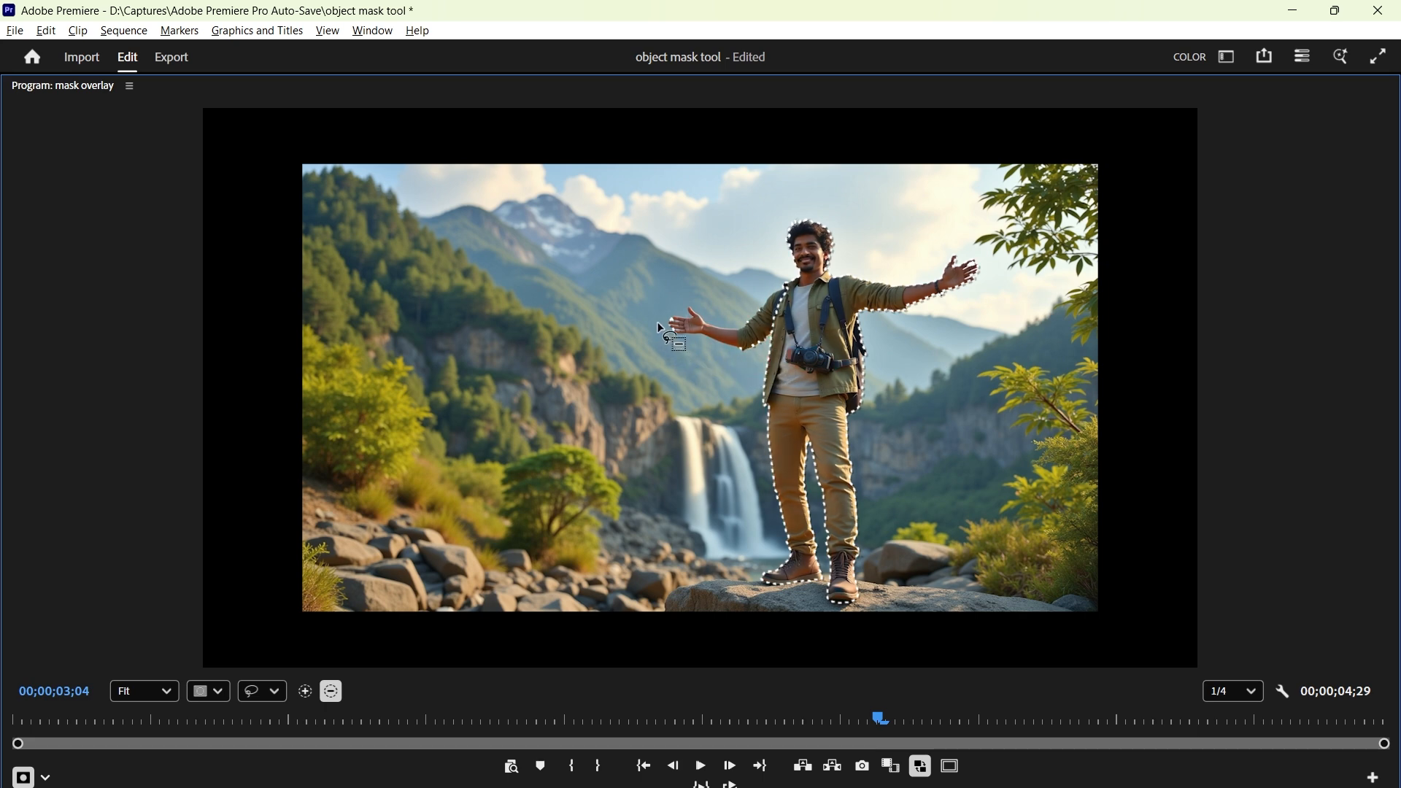
Step: Inspect the mask in Black & White and lasso around the waterfall-side arm to subtract its remaining areas
{"action": "left_click", "coordinate": [218, 692]}
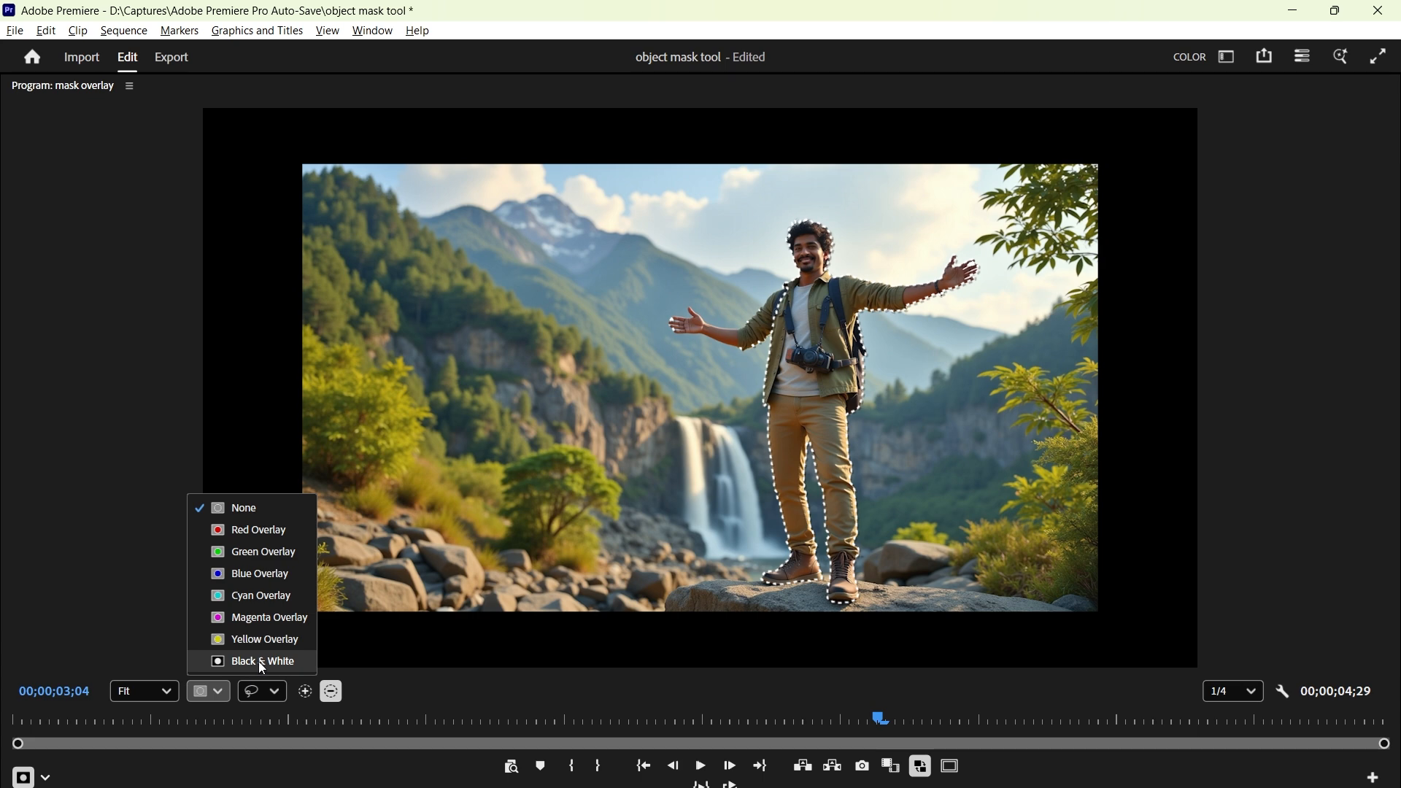
{"action": "left_click", "coordinate": [258, 661]}
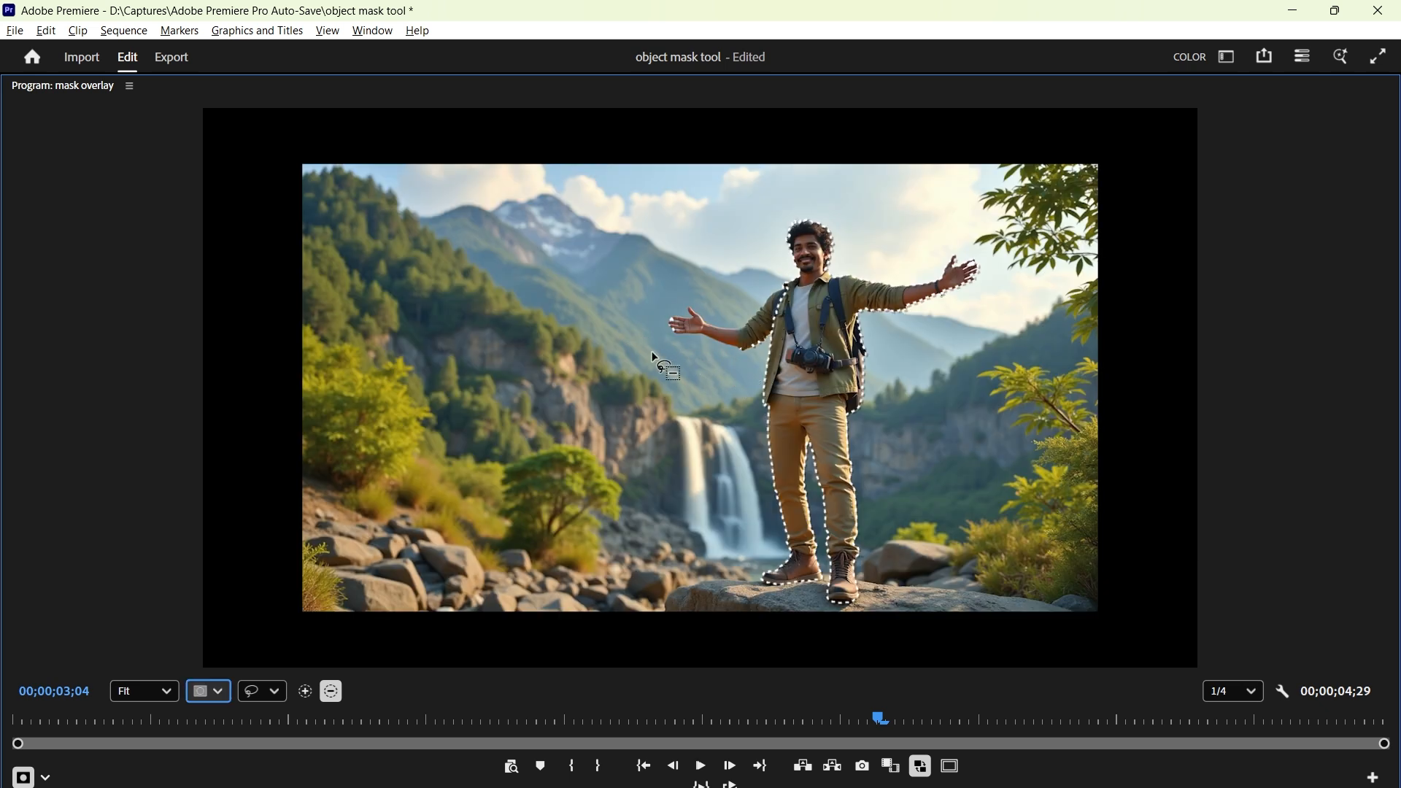
{"action": "mouse_move", "coordinate": [672, 346]}
{"action": "left_mouse_down"}
{"action": "mouse_move", "coordinate": [740, 358]}
{"action": "mouse_move", "coordinate": [781, 330]}
{"action": "mouse_move", "coordinate": [779, 276]}
{"action": "mouse_move", "coordinate": [657, 308]}
{"action": "mouse_move", "coordinate": [702, 349]}
{"action": "mouse_move", "coordinate": [722, 331]}
{"action": "mouse_move", "coordinate": [718, 291]}
{"action": "mouse_move", "coordinate": [683, 294]}
{"action": "mouse_move", "coordinate": [662, 332]}
{"action": "mouse_move", "coordinate": [674, 343]}
{"action": "mouse_move", "coordinate": [760, 330]}
{"action": "mouse_move", "coordinate": [756, 372]}
{"action": "left_mouse_up"}
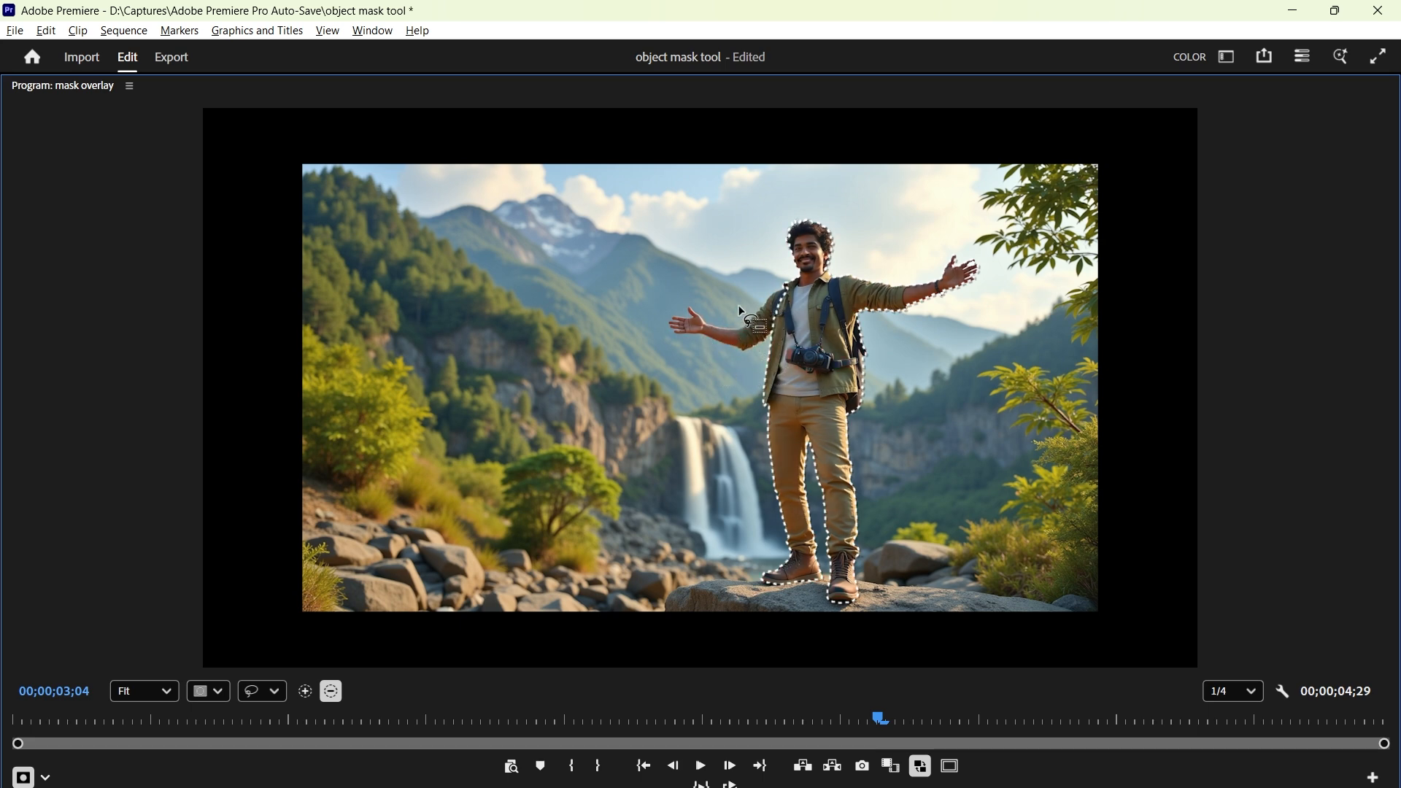
{"action": "left_click", "coordinate": [221, 691]}
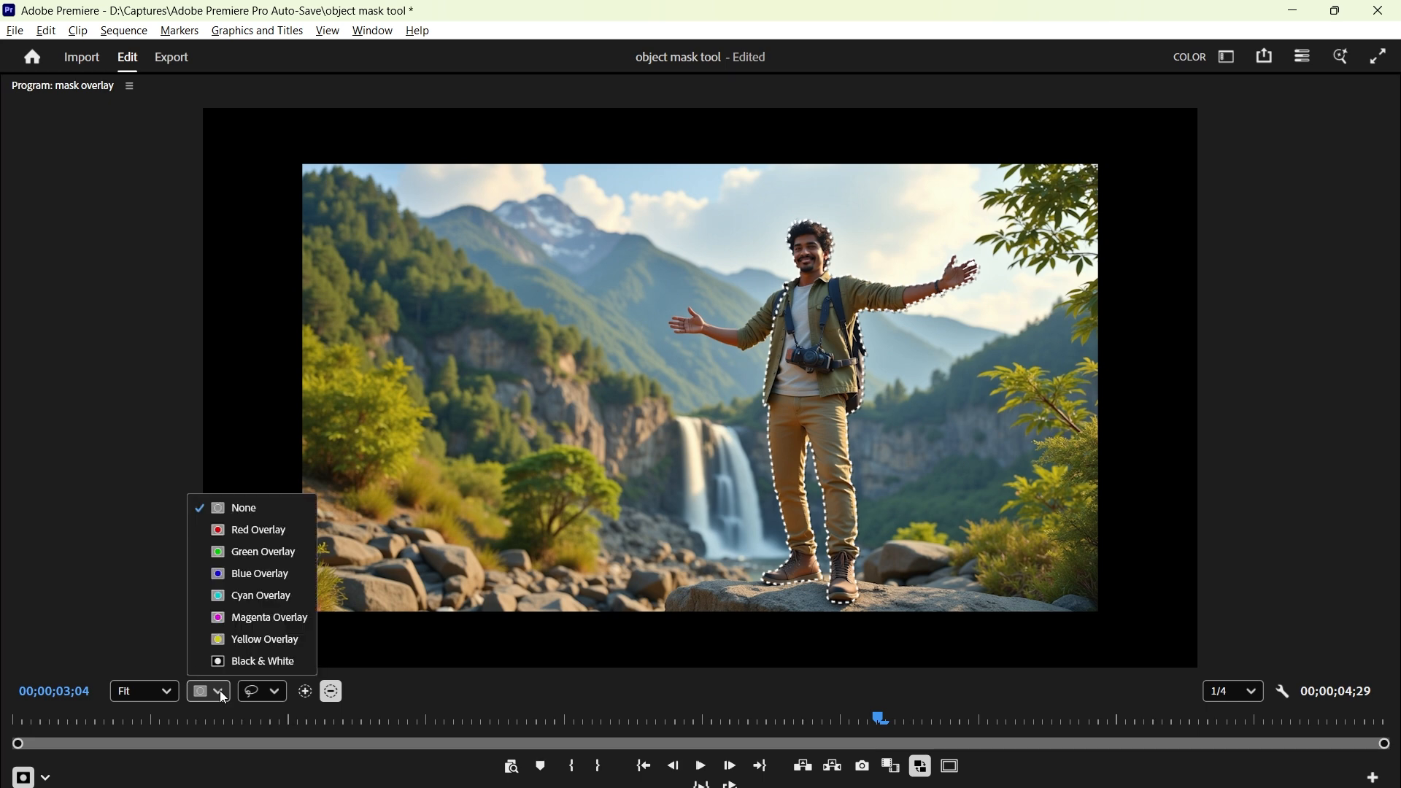
{"action": "left_click", "coordinate": [239, 662]}
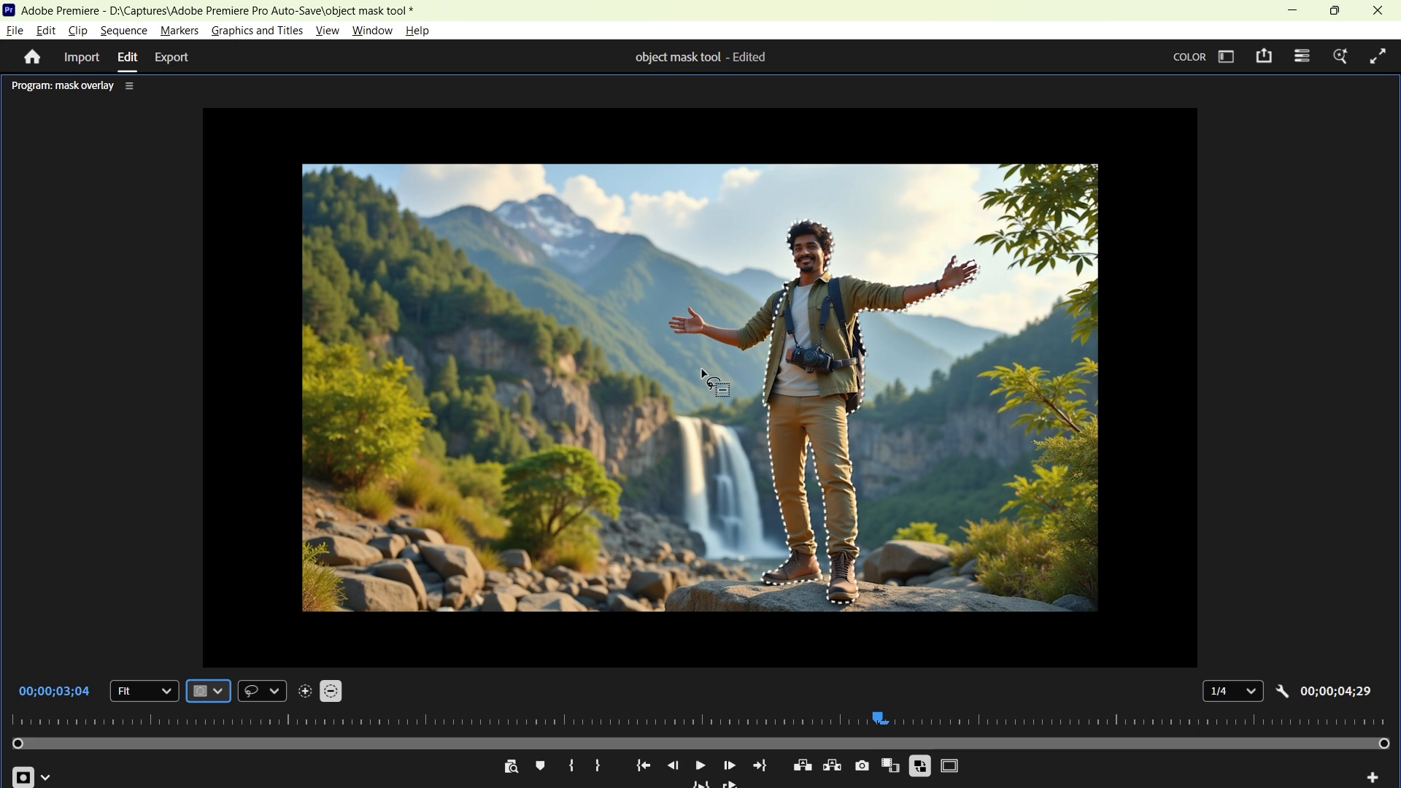
Step: Add the waterfall-side arm back to the mask with the Lasso and check the mask in Black & White
{"action": "left_click", "coordinate": [306, 692]}
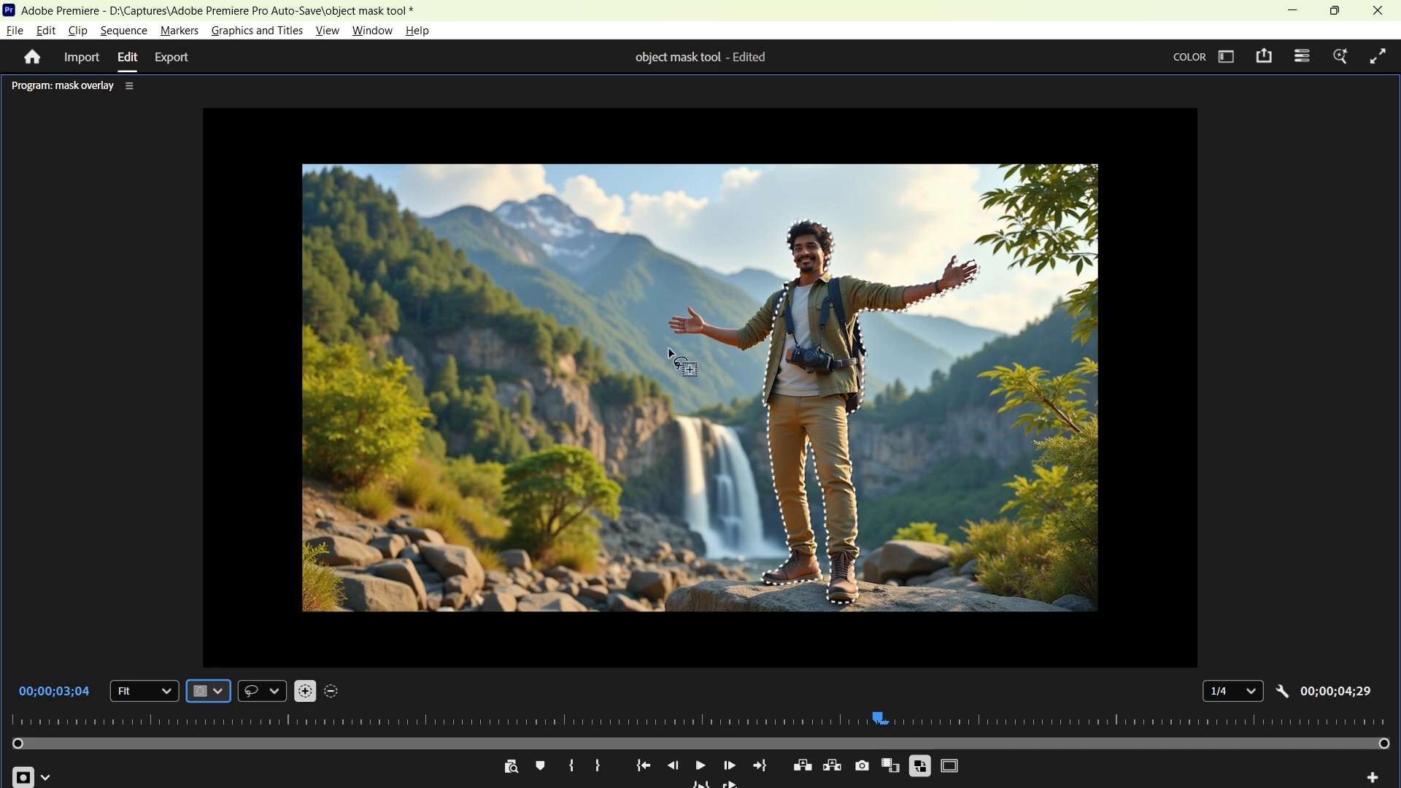
{"action": "mouse_move", "coordinate": [668, 350]}
{"action": "left_mouse_down"}
{"action": "mouse_move", "coordinate": [759, 360]}
{"action": "mouse_move", "coordinate": [774, 288]}
{"action": "mouse_move", "coordinate": [662, 303]}
{"action": "mouse_move", "coordinate": [655, 335]}
{"action": "mouse_move", "coordinate": [670, 346]}
{"action": "left_mouse_up"}
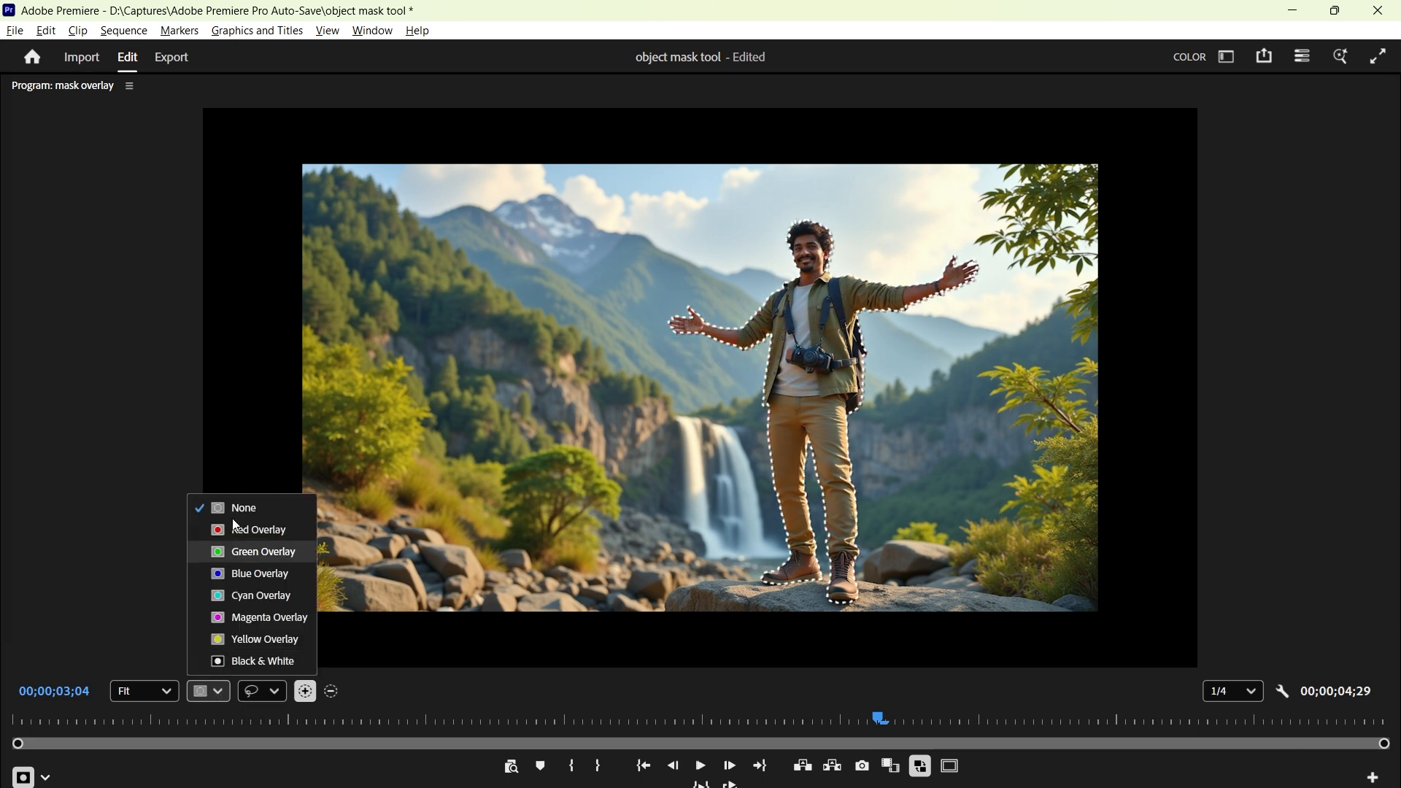
{"action": "left_click", "coordinate": [252, 660]}
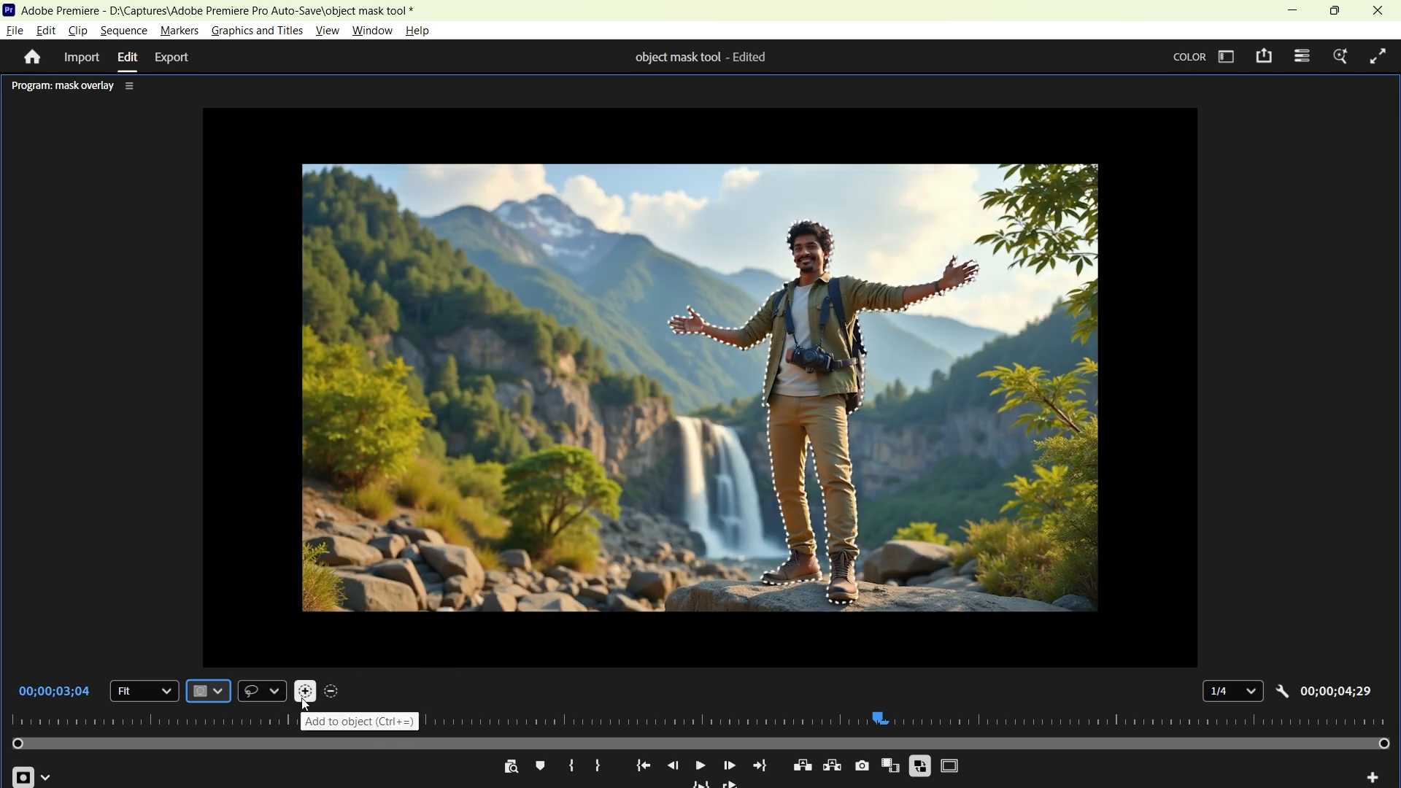
{"action": "left_click", "coordinate": [304, 693]}
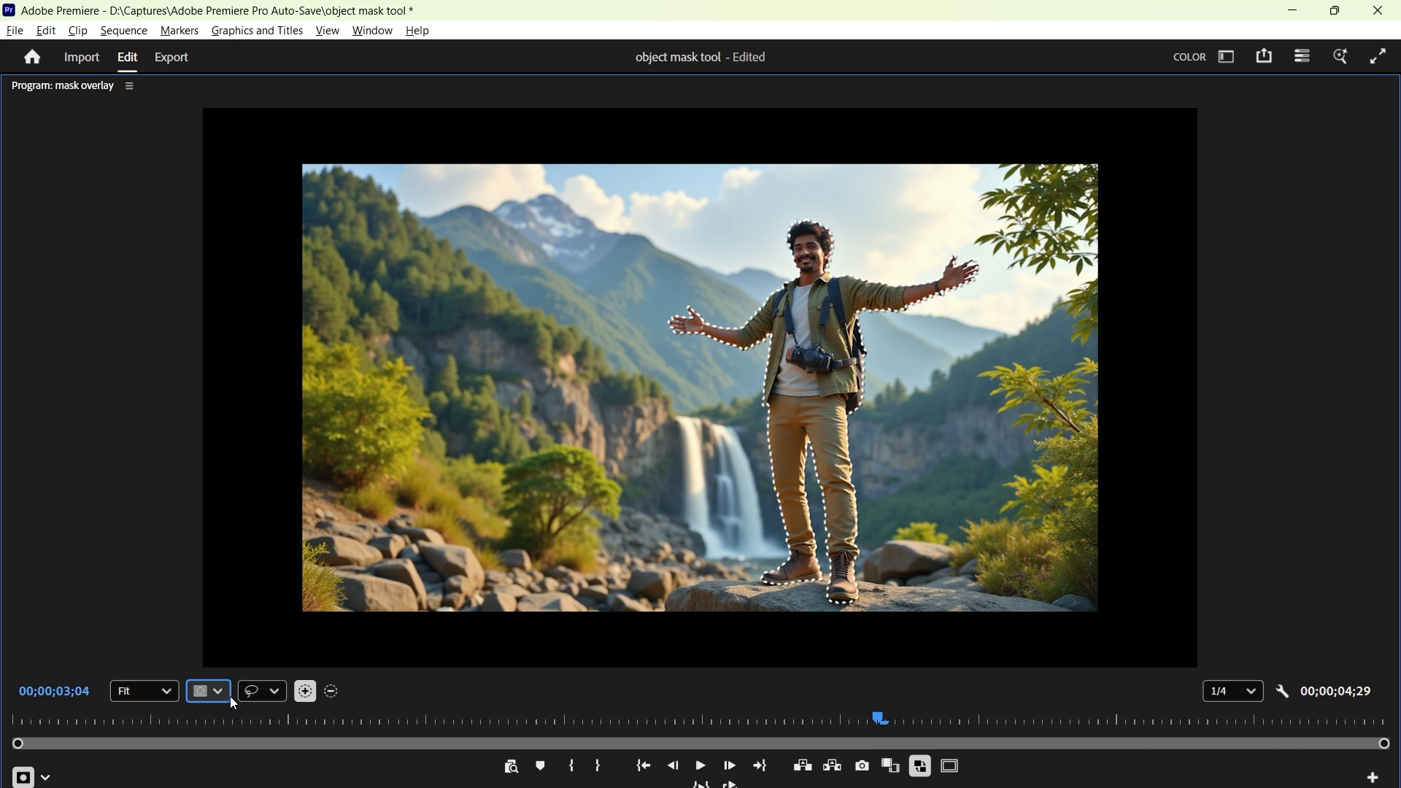
{"action": "left_click", "coordinate": [273, 693]}
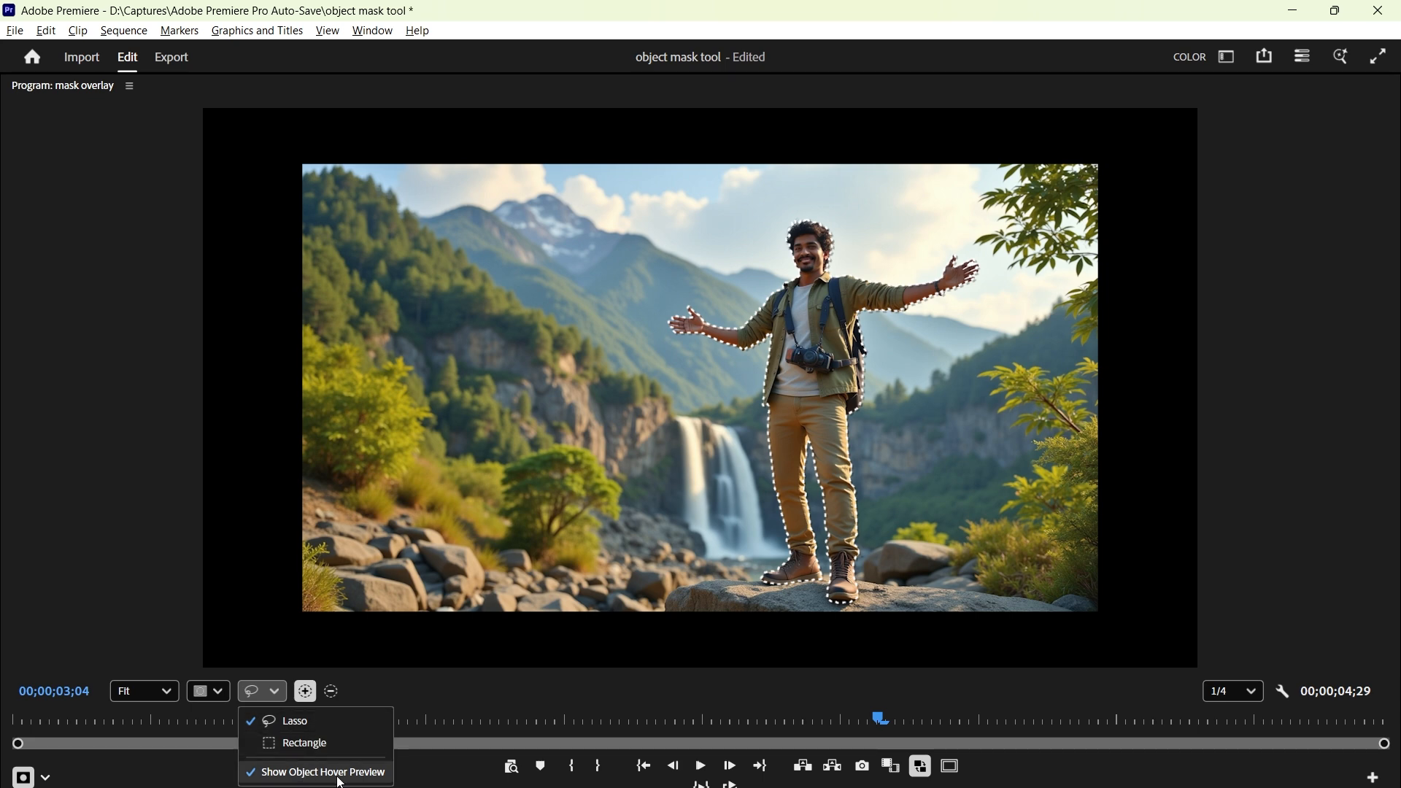
Step: Keep the Lasso as the selection mode, check the man's mask in Black & White, and return the mask overlay to None
{"action": "left_click", "coordinate": [305, 721]}
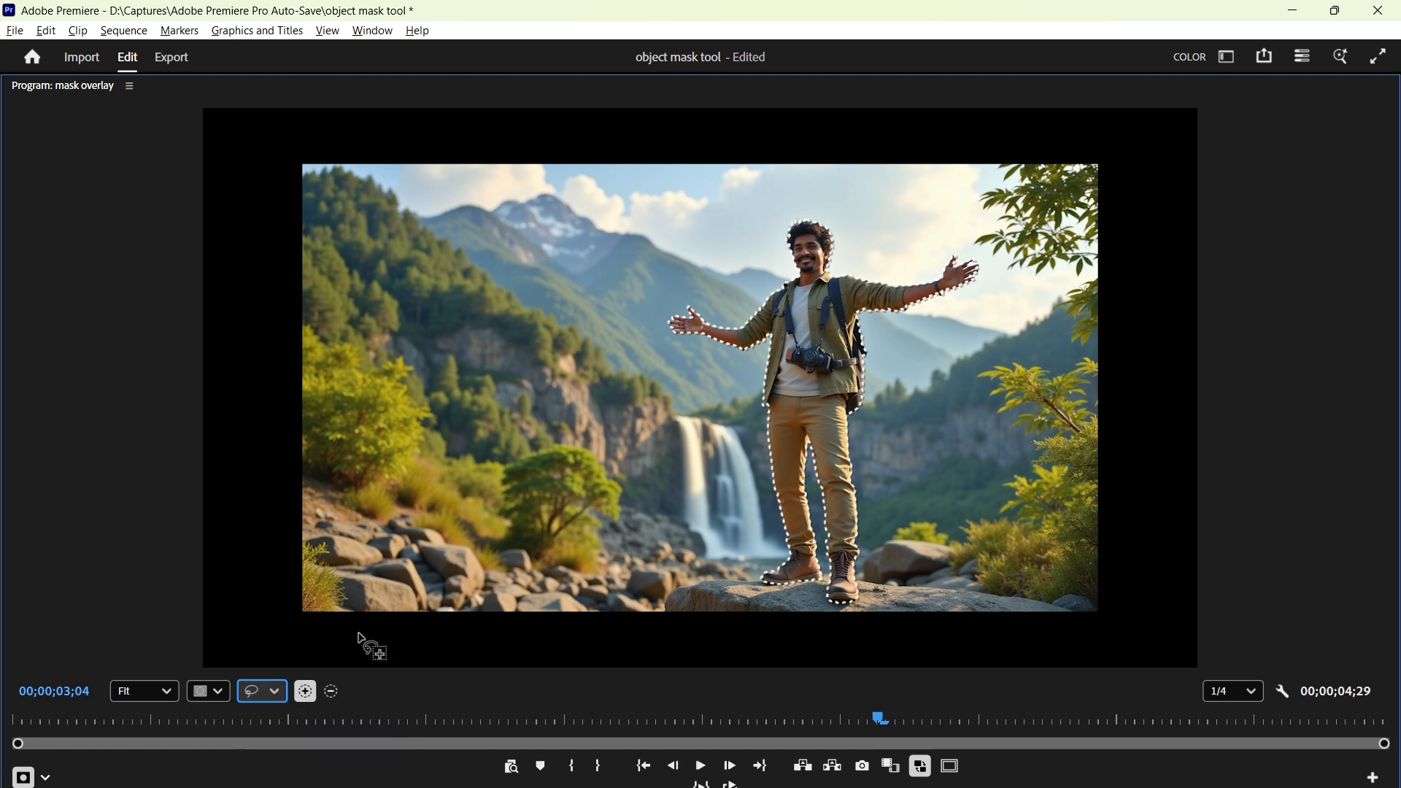
{"action": "left_click", "coordinate": [214, 690]}
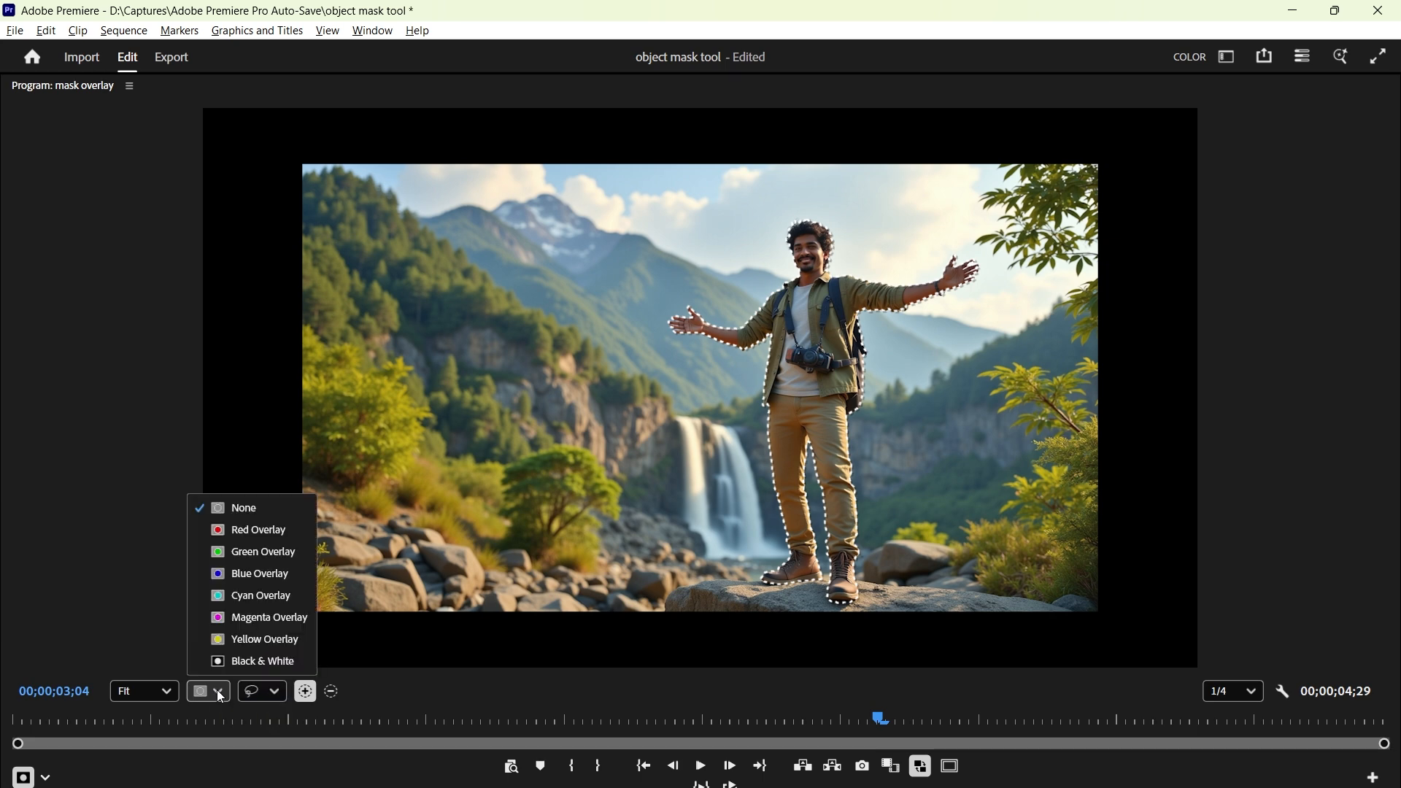
{"action": "left_click", "coordinate": [260, 660]}
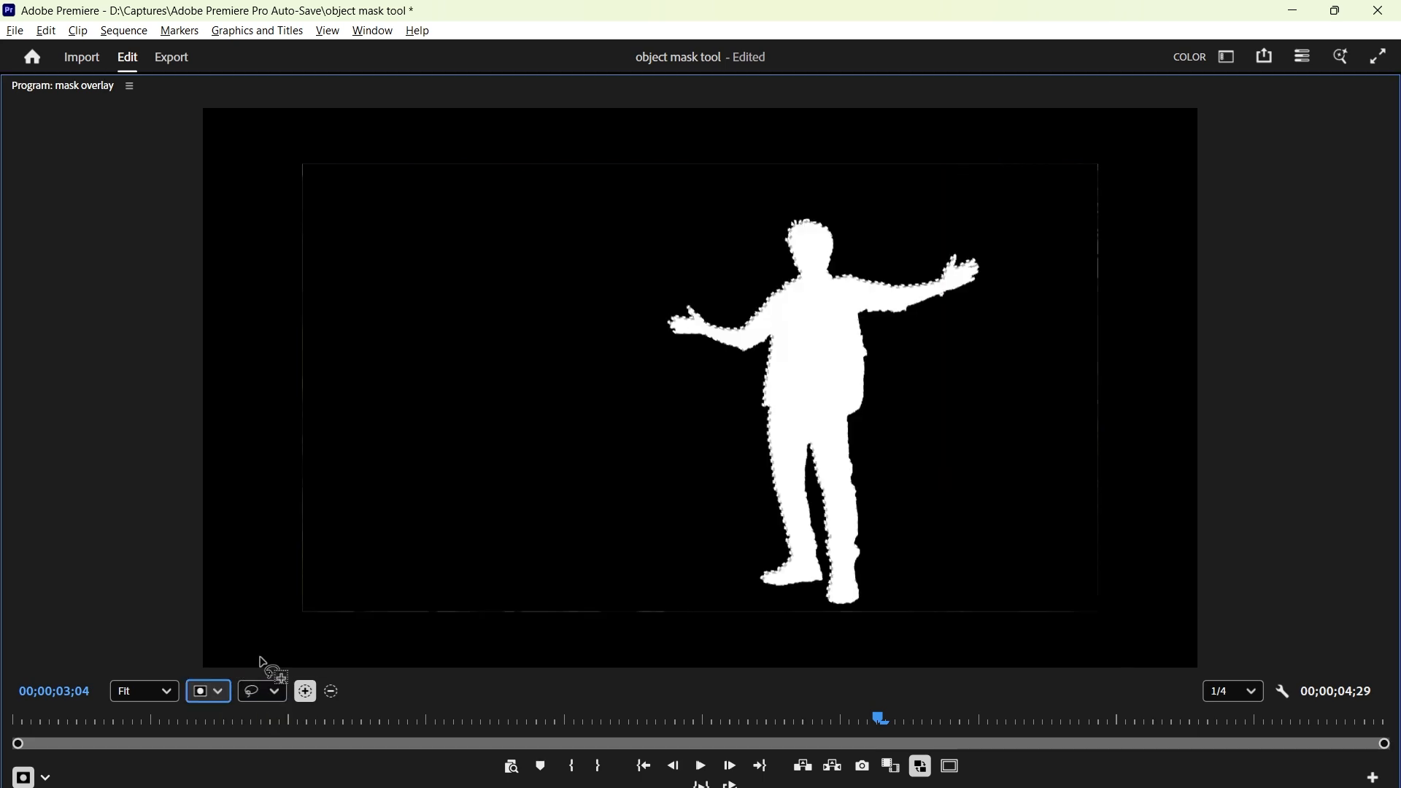
{"action": "left_click", "coordinate": [213, 695]}
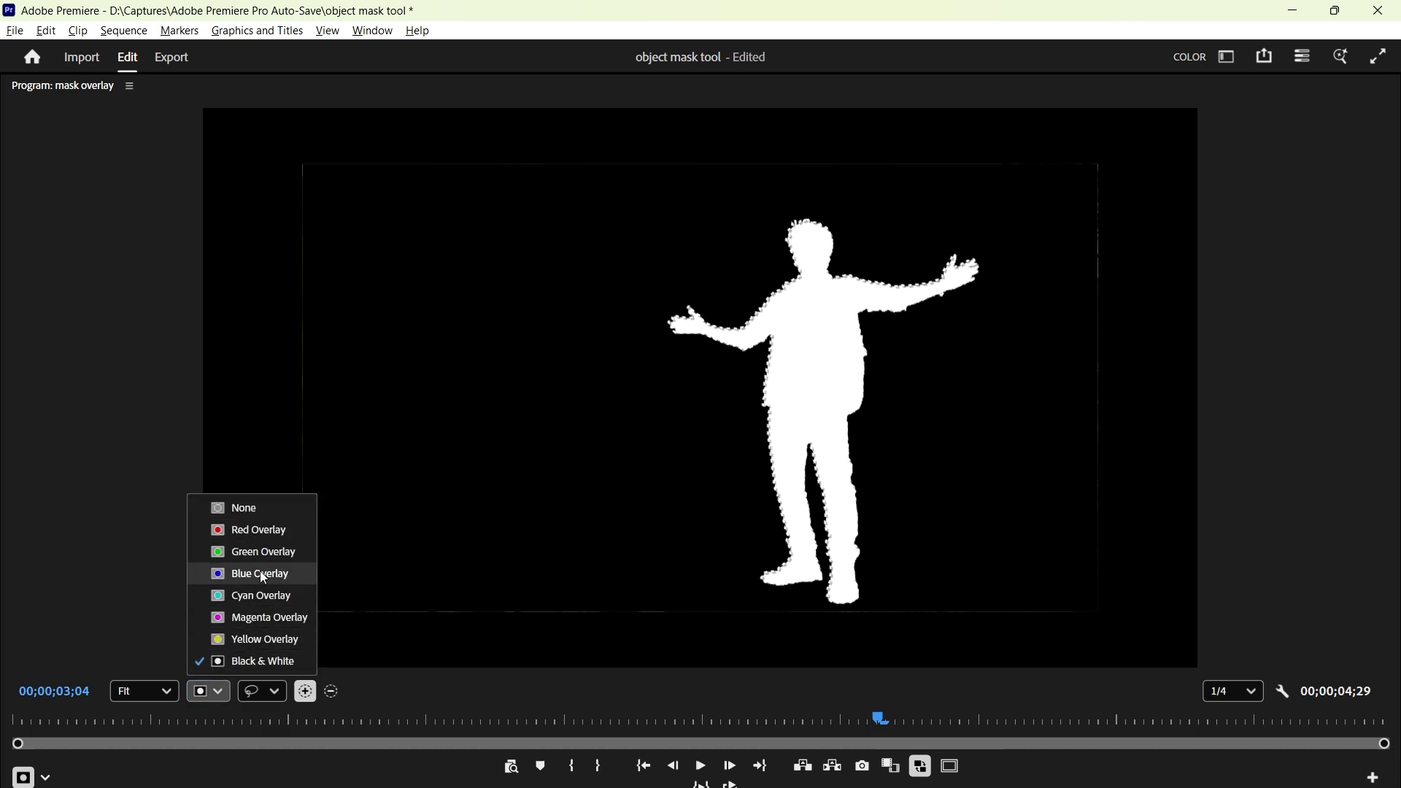
{"action": "left_click", "coordinate": [261, 574]}
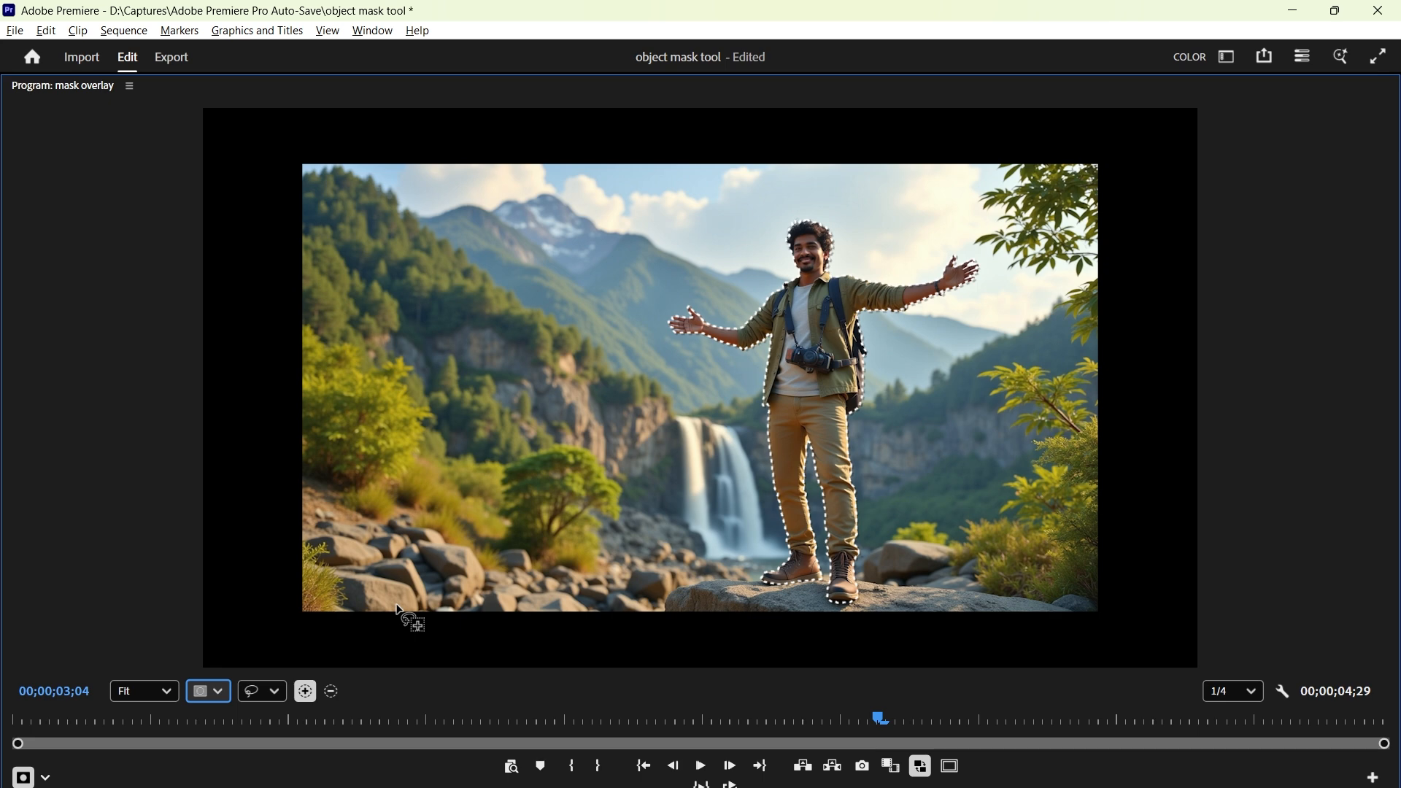
Step: Switch the Object Mask selection from adding to the object to subtracting from it
{"action": "left_click", "coordinate": [305, 692]}
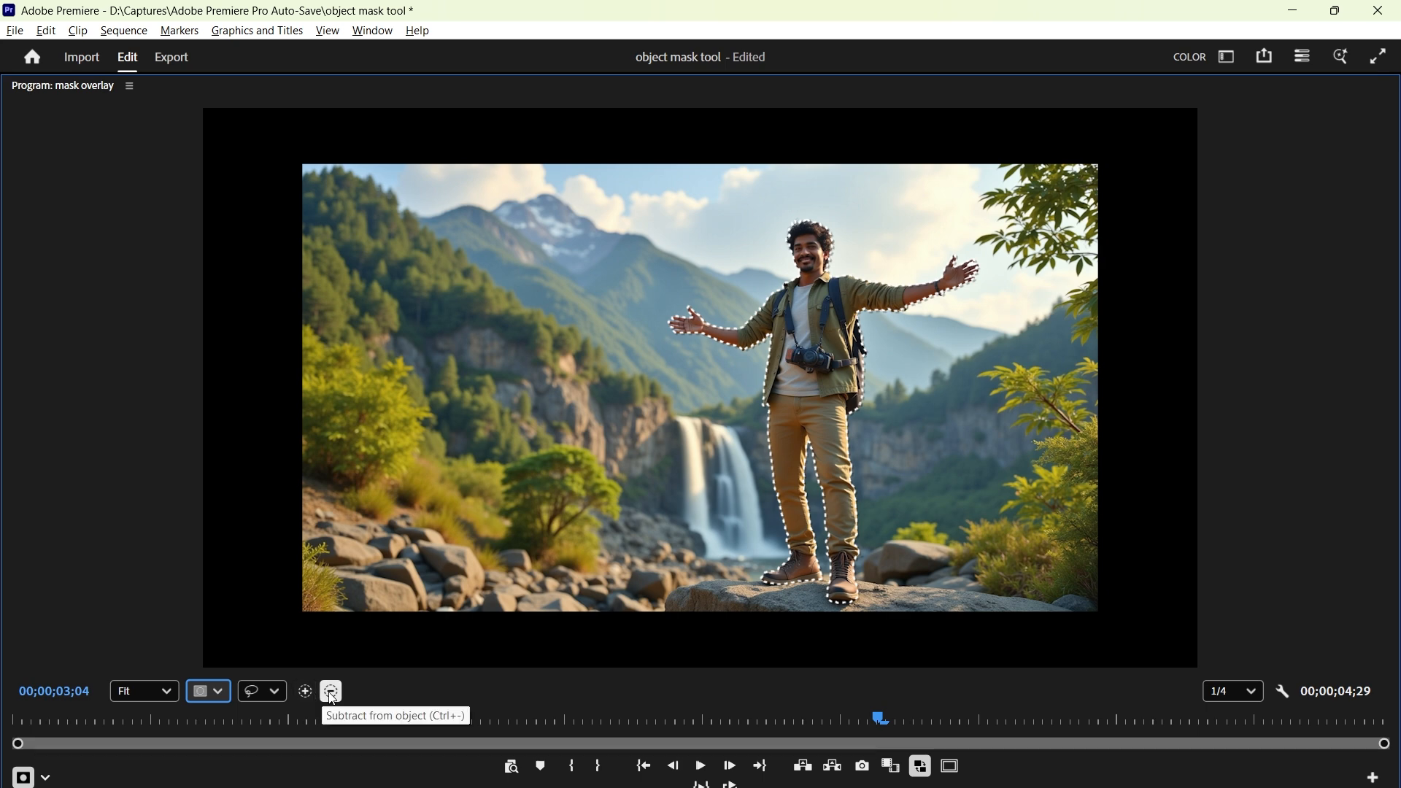
{"action": "left_click", "coordinate": [334, 702]}
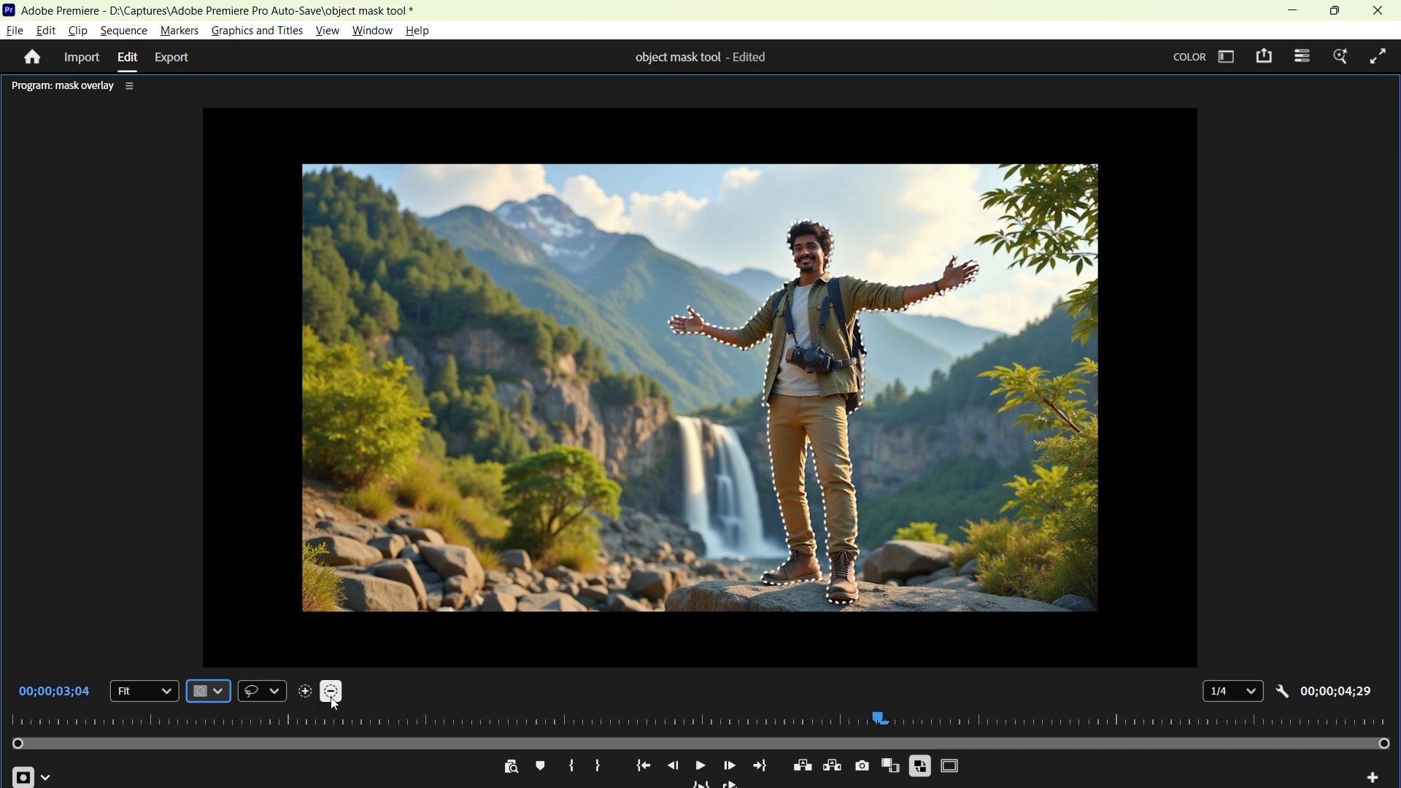